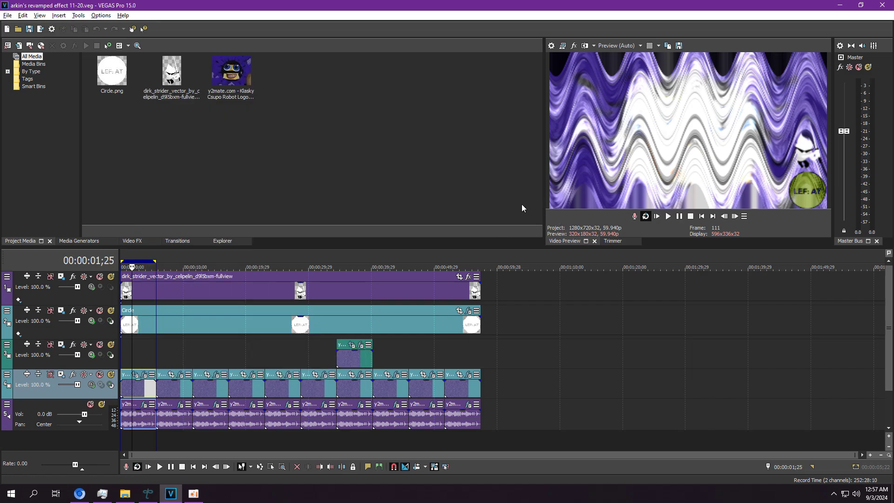
Step: Review the first clip's video effect chain: both Wave and TV Simulator effects, Pan/Crop, BCC Glint and S_WarpTransform
left_click(136, 375)
left_click(83, 35)
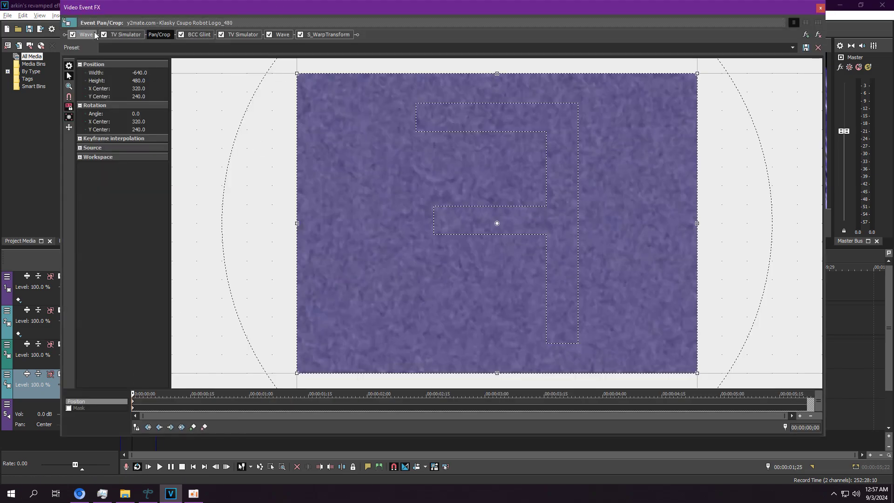
left_click(118, 35)
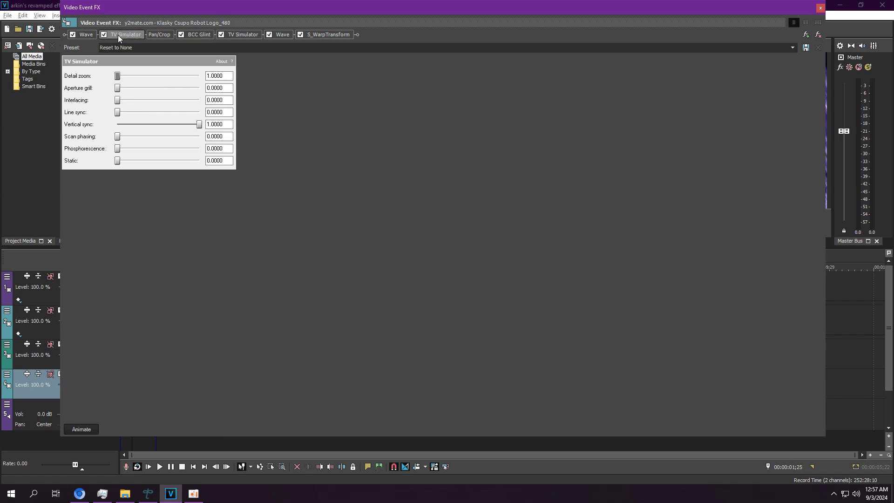
left_click(164, 35)
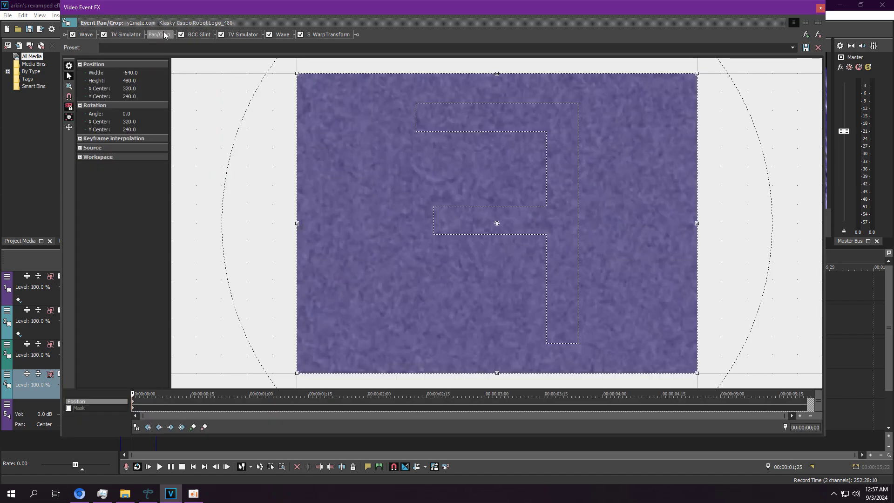
left_click(209, 35)
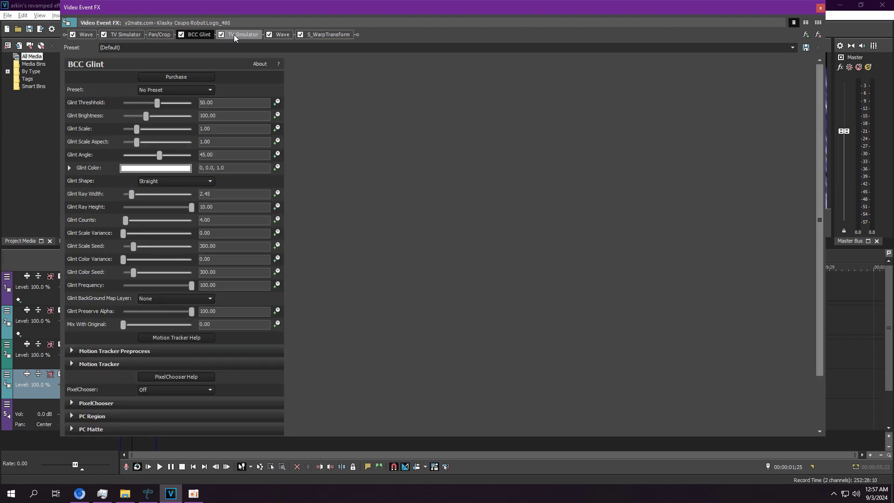
left_click(234, 35)
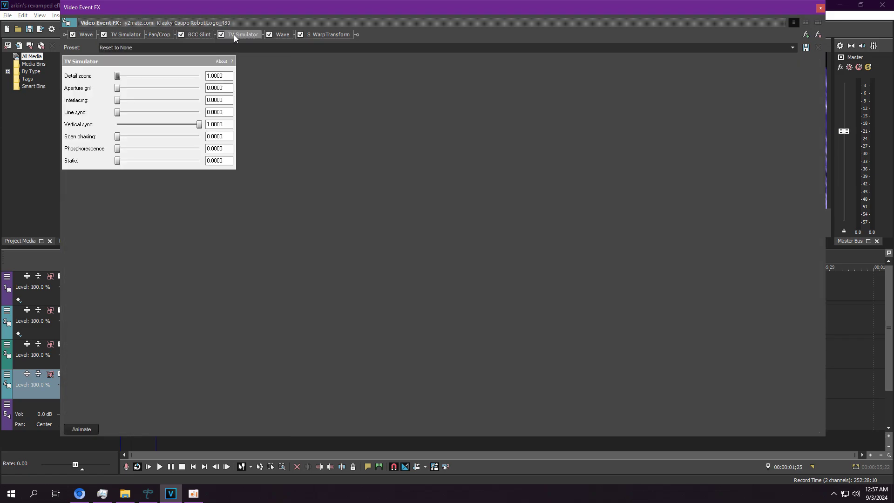
left_click(288, 33)
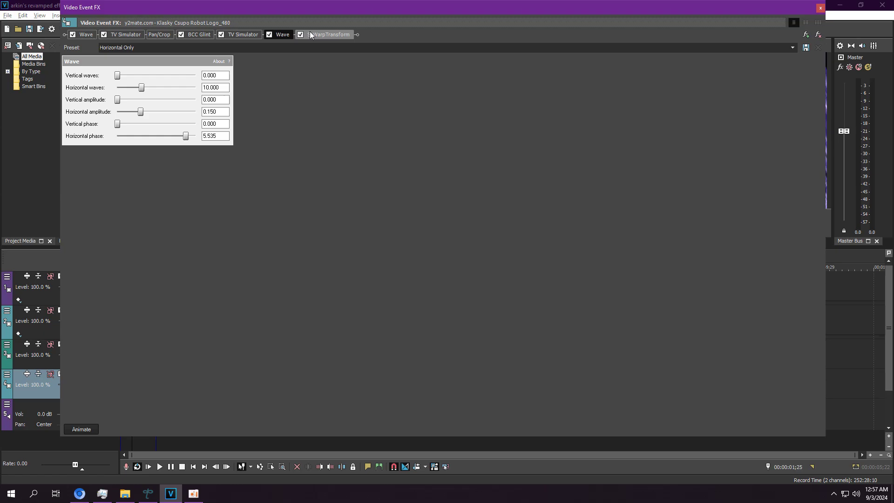
left_click(310, 36)
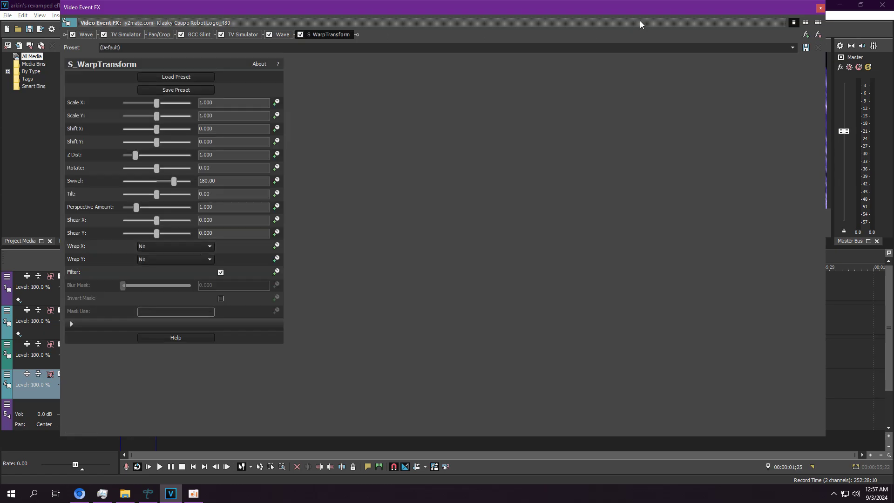
left_click(820, 8)
Step: Examine the Gimme5 audio effect on the first clip and play the clip from its start
left_click(151, 410)
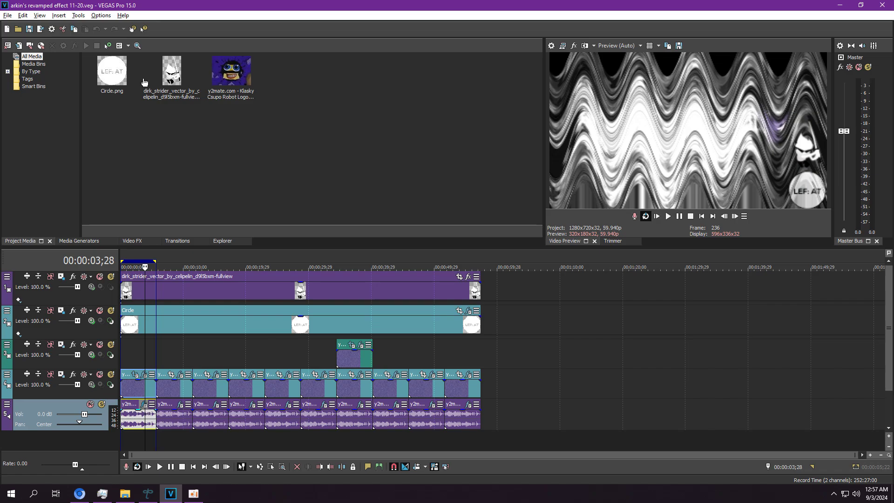
left_click(144, 404)
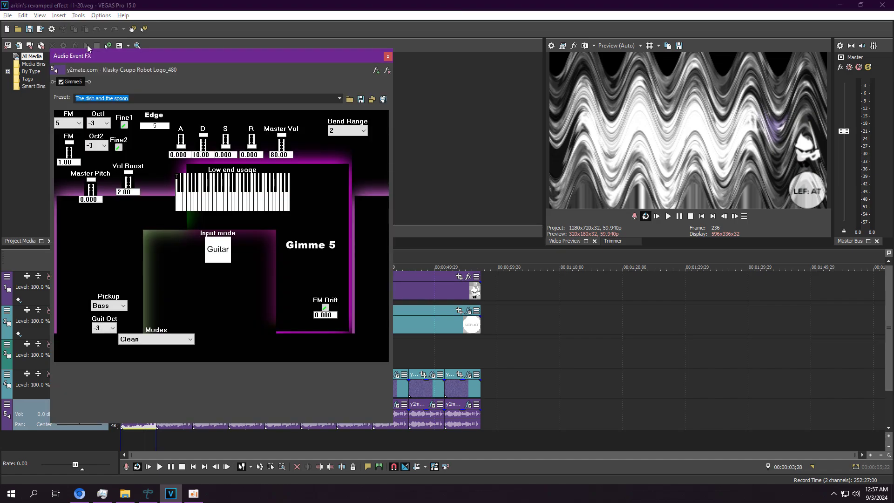
left_click(123, 444)
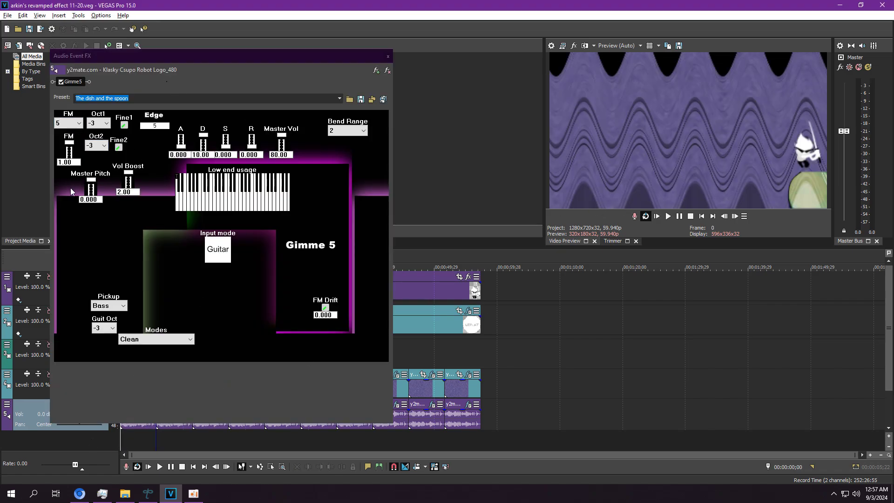
left_click(669, 217)
left_click(389, 56)
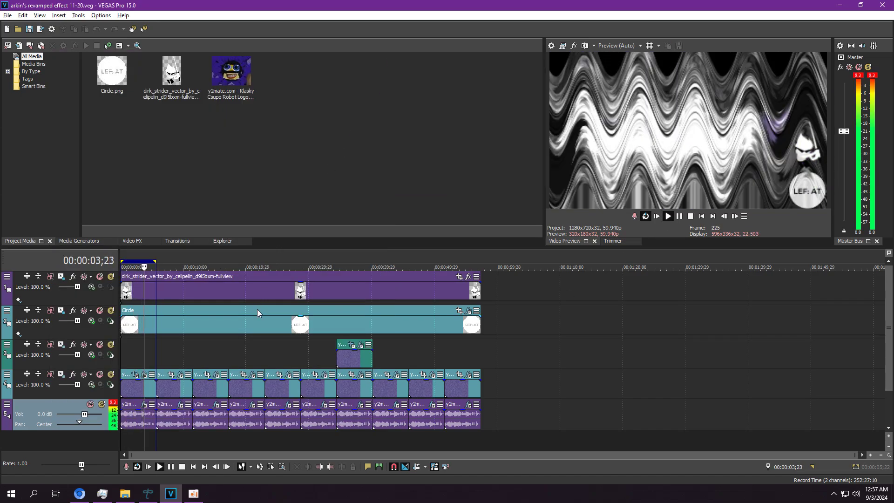
Step: Set the loop region to the second video clip and preview its effect
double_click(186, 386)
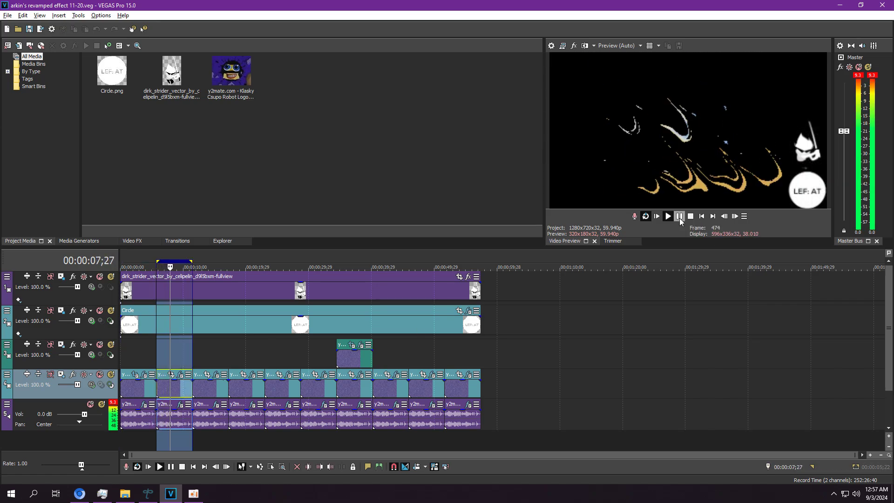
left_click(679, 217)
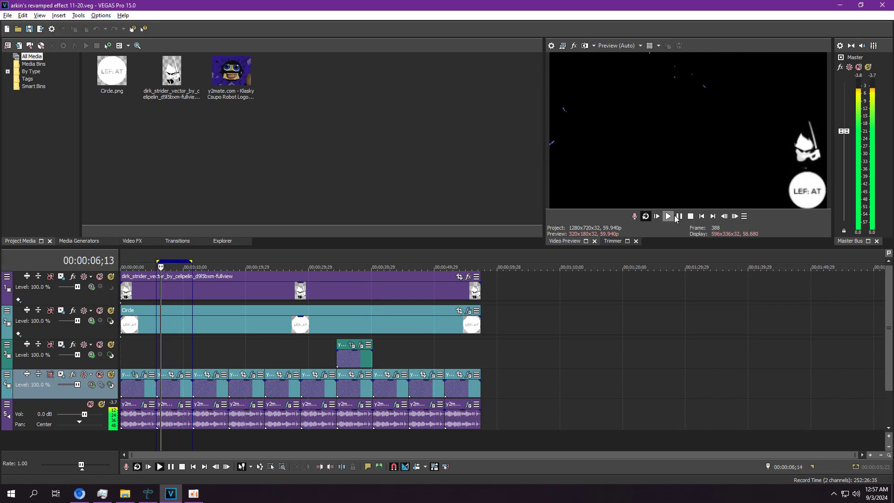
key("Return")
double_click(166, 374)
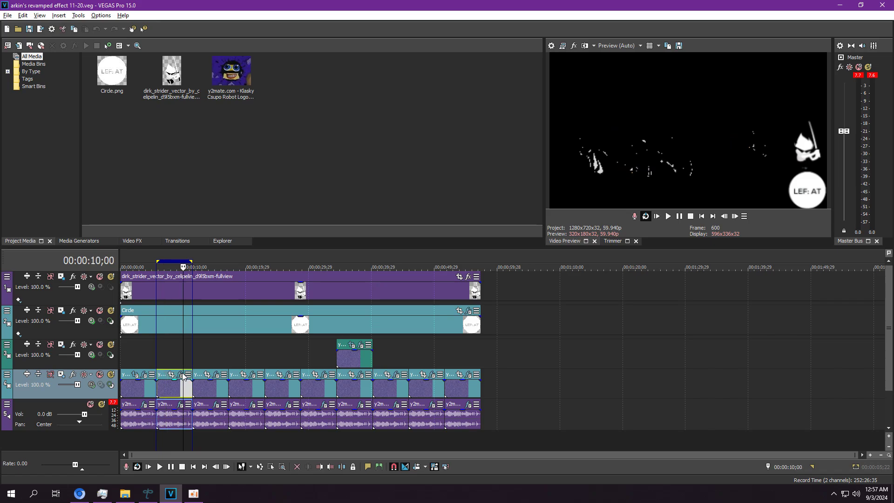
left_click(177, 384)
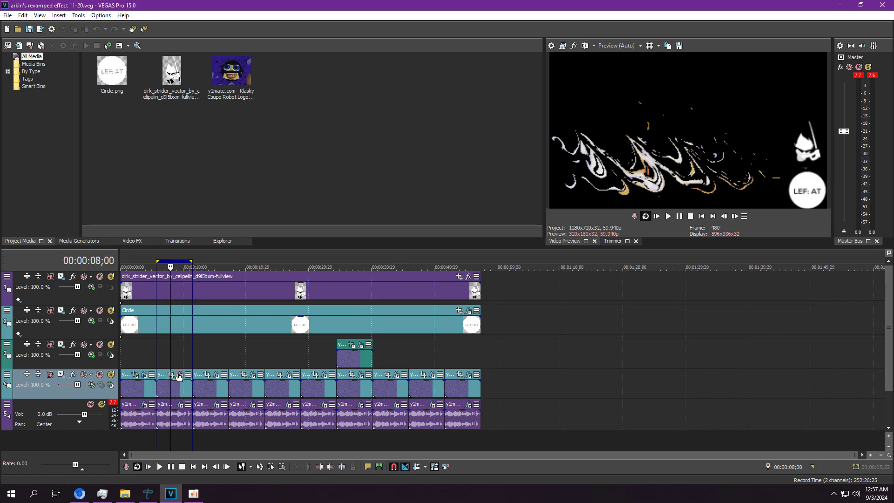
Step: Review the second clip's video effects: both Wave effects, BCC Wave and Black Restore
left_click(180, 374)
left_click(114, 34)
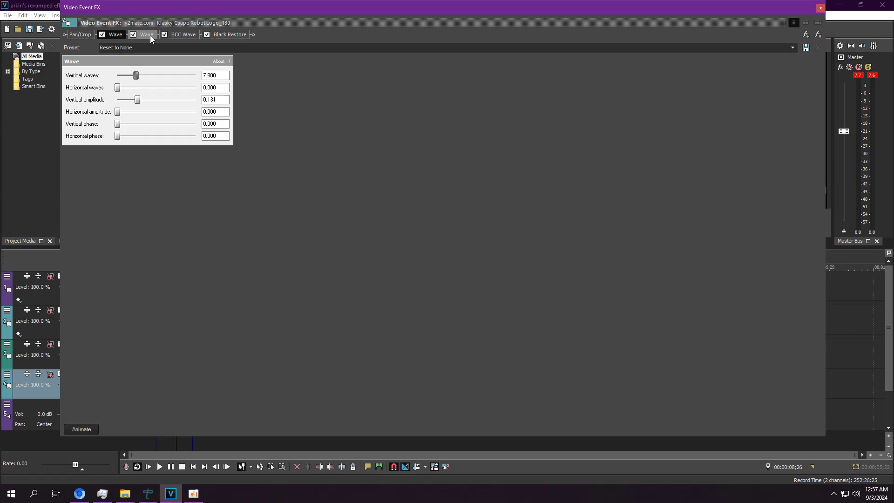
left_click(150, 36)
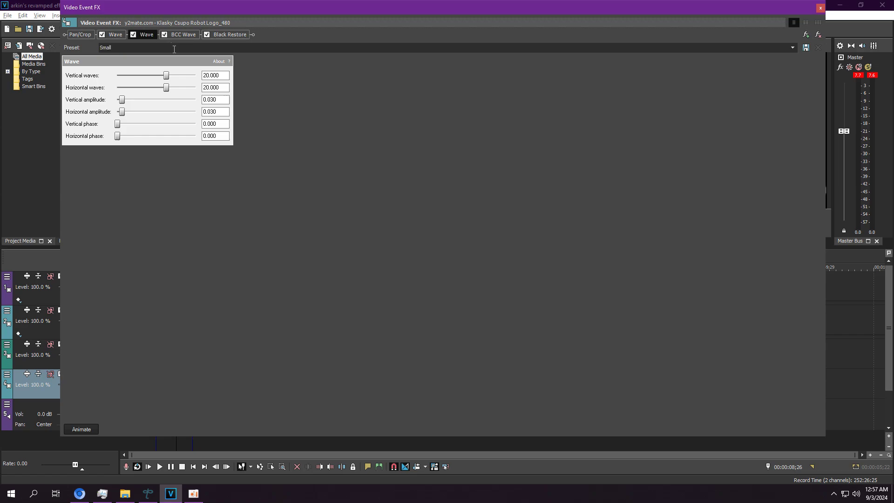
left_click(181, 33)
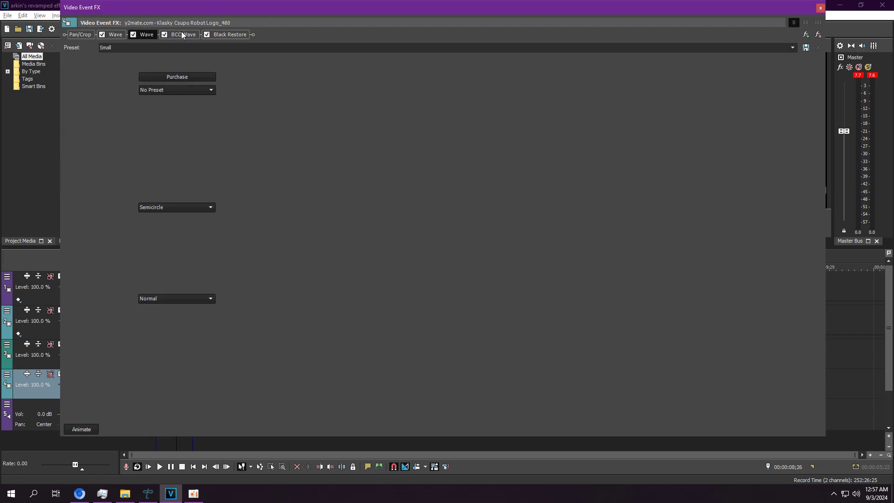
left_click(236, 35)
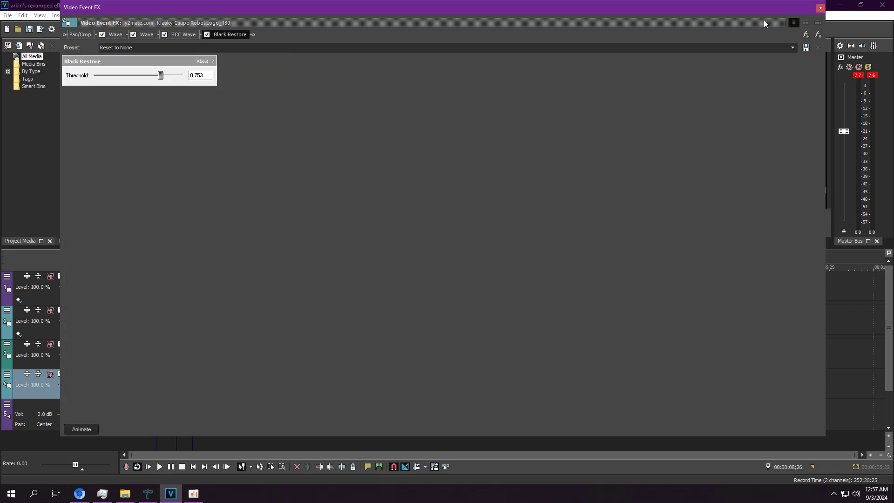
left_click(820, 8)
Step: Review the second clip's audio effects: DebaserDemo, ExpressFX Graphic EQ, ExpressFX Dynamics and ExpressFX Delay
left_click(179, 404)
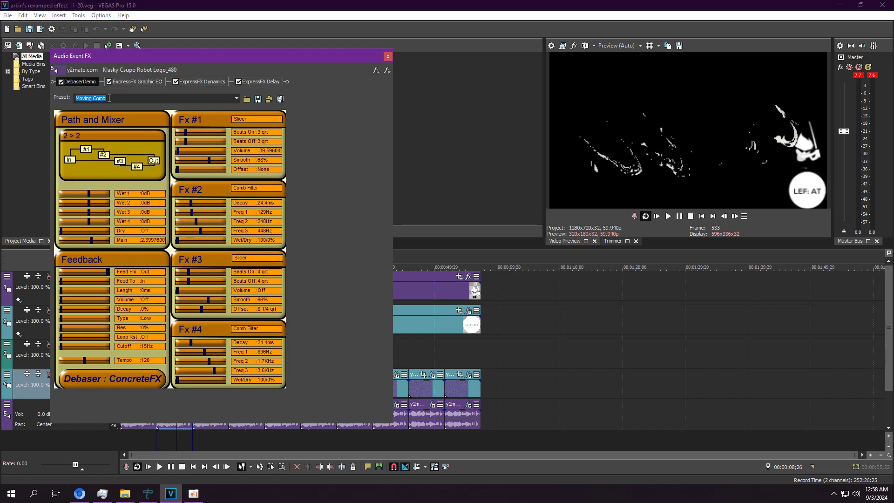
left_click(150, 80)
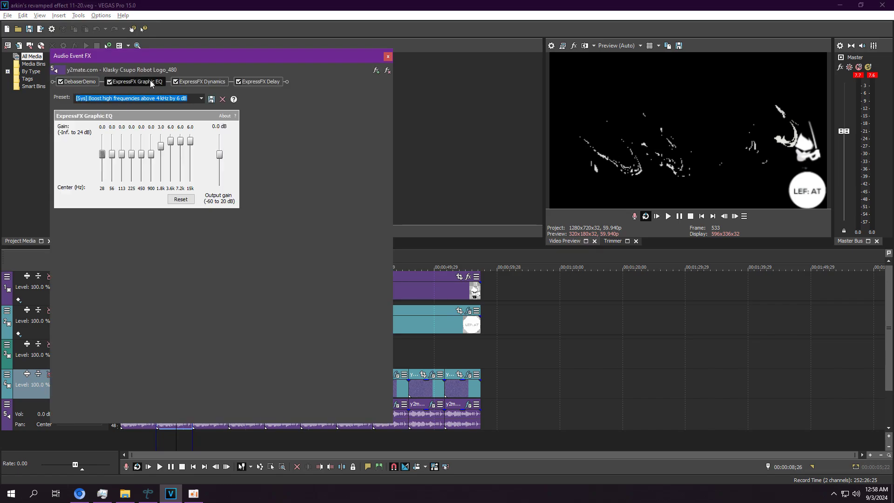
left_click(200, 84)
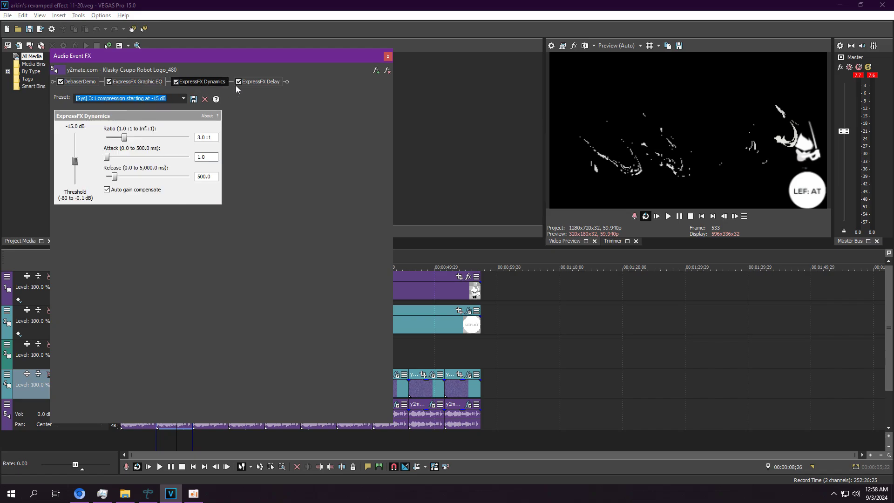
left_click(274, 81)
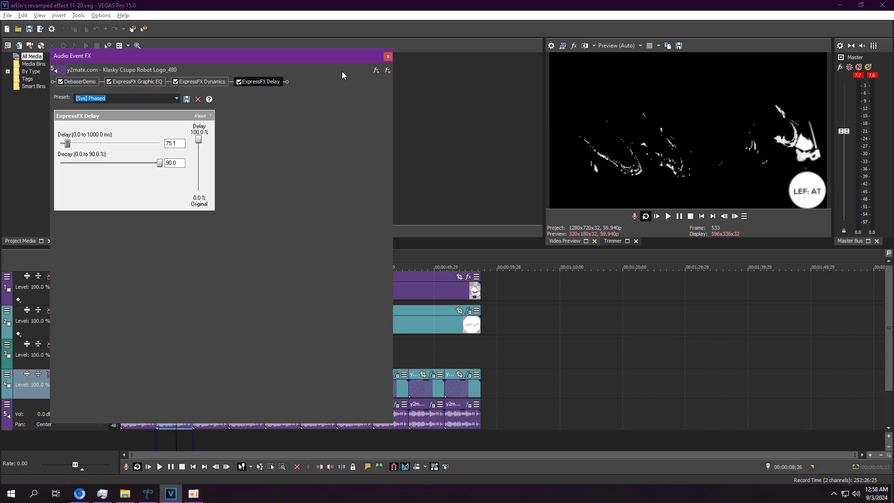
left_click(389, 57)
Step: Play the second clip again from its start
left_click(163, 437)
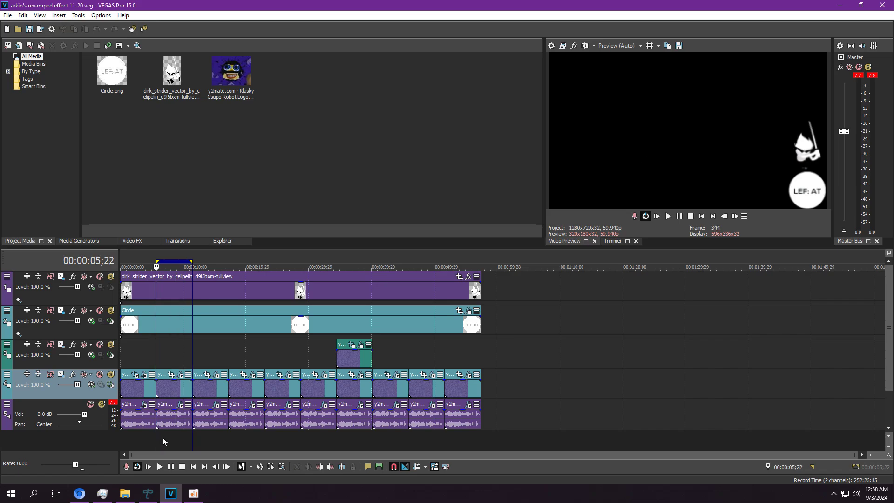
left_click(667, 216)
left_click(148, 494)
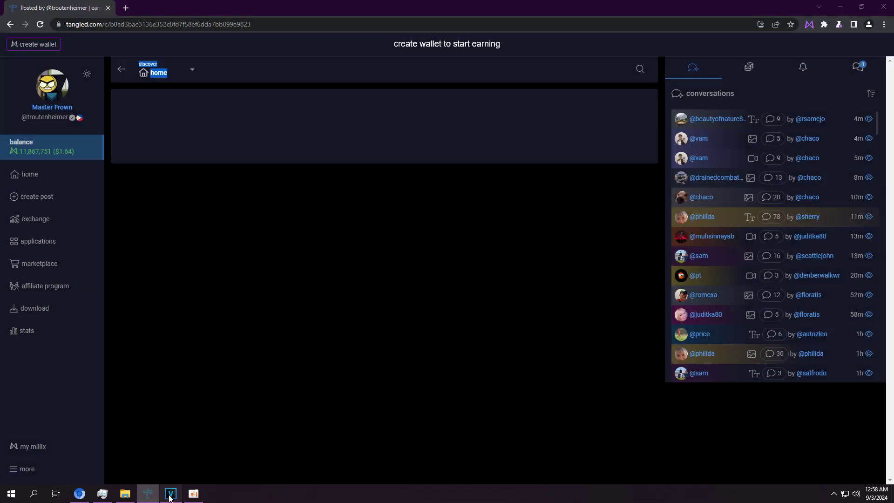
left_click(171, 494)
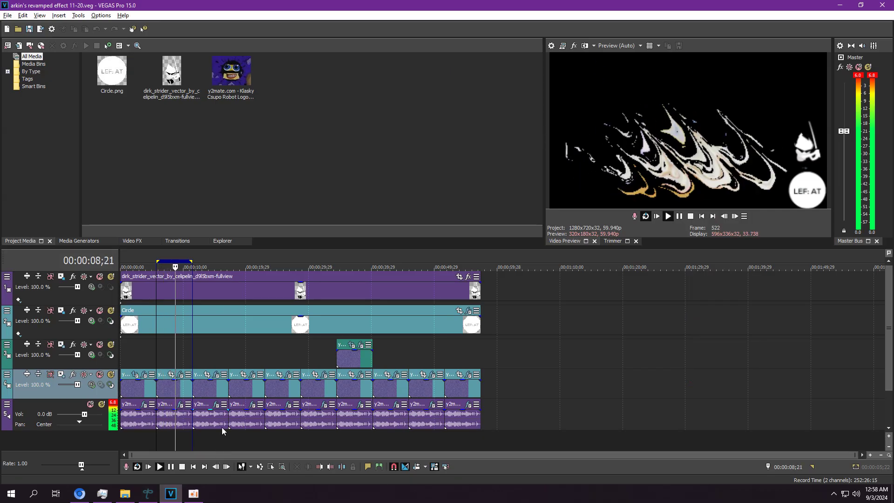
Step: Loop the third clip and review its video effects: Defocus, Cookie Cutter, NewBlue LE Light Rays and NewBlue ME Wiggle
double_click(220, 390)
key("Return")
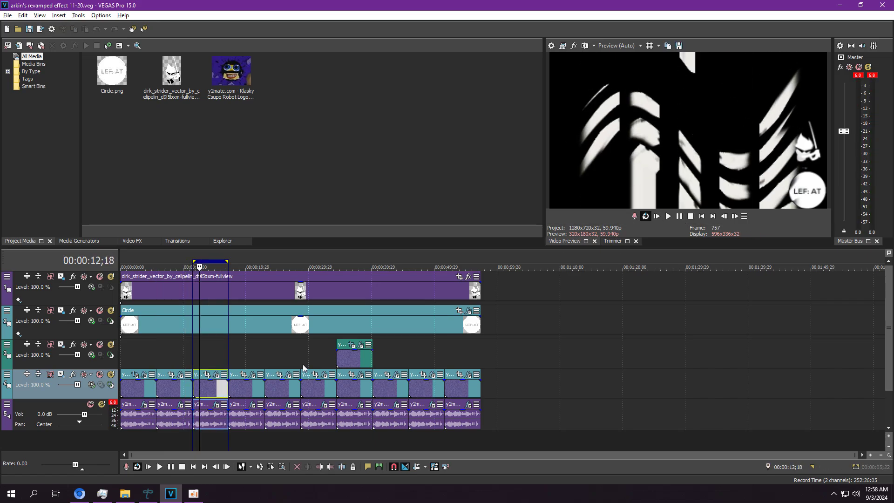
left_click(207, 375)
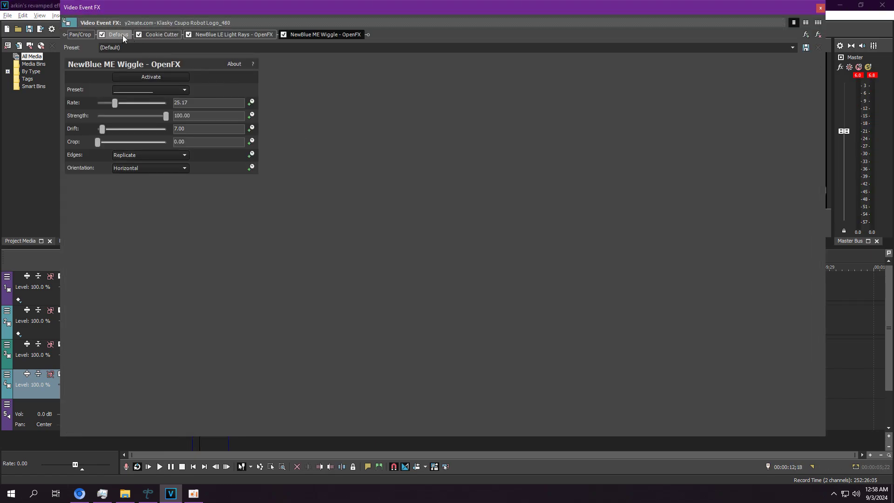
left_click(122, 35)
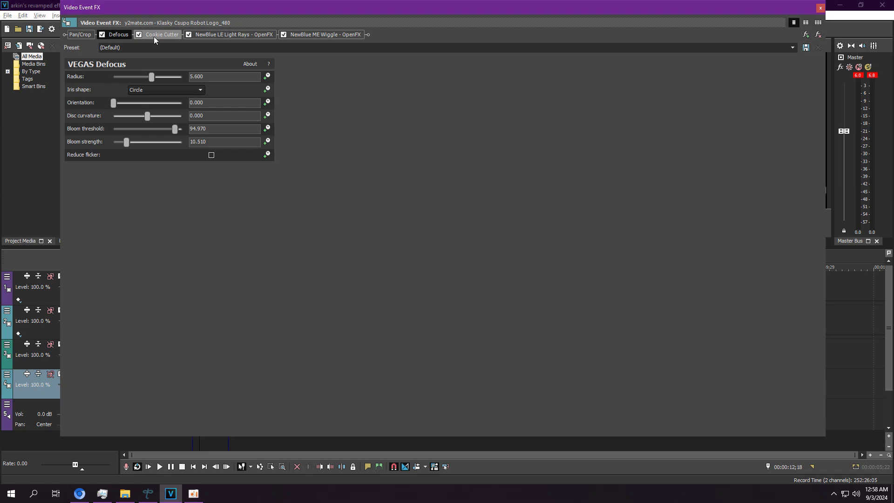
left_click(154, 35)
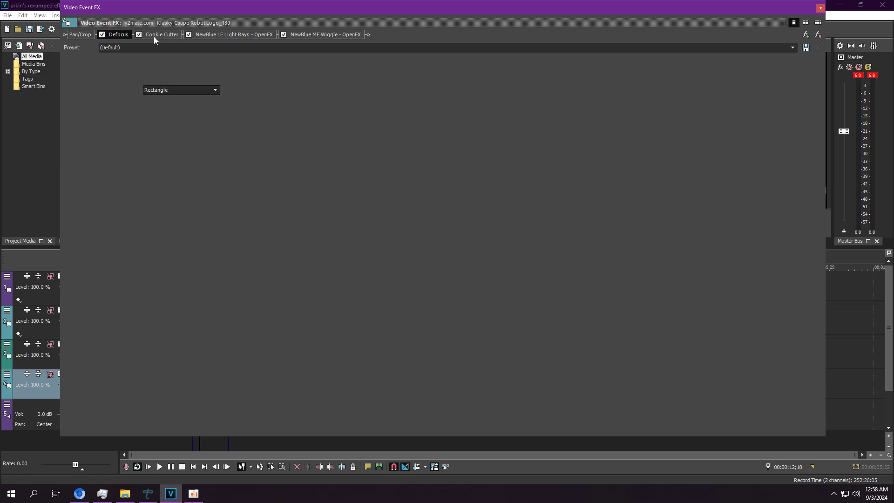
left_click(241, 35)
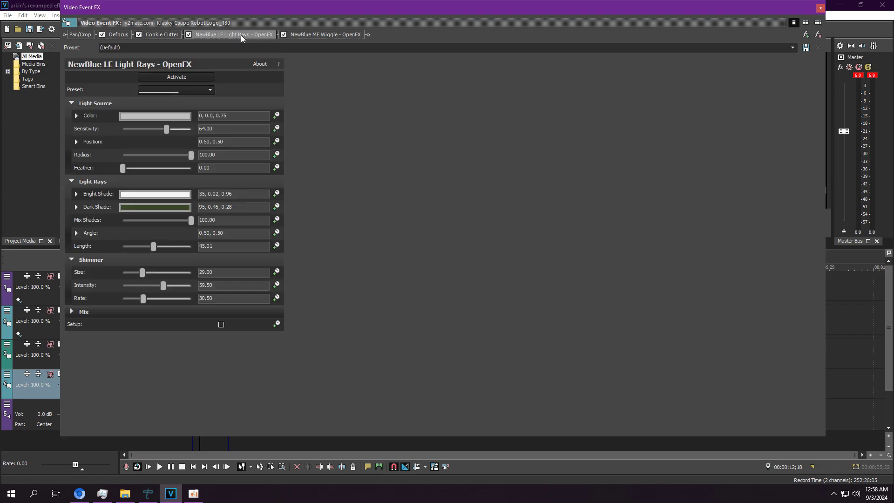
left_click(301, 38)
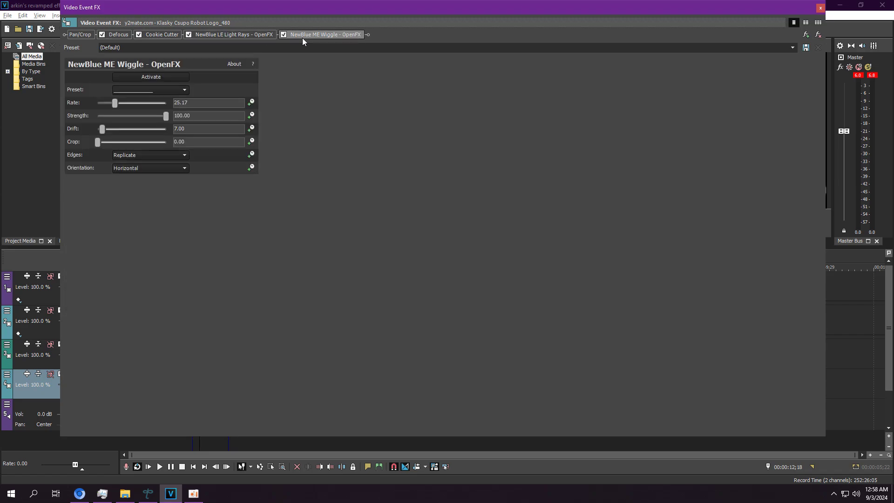
left_click(820, 8)
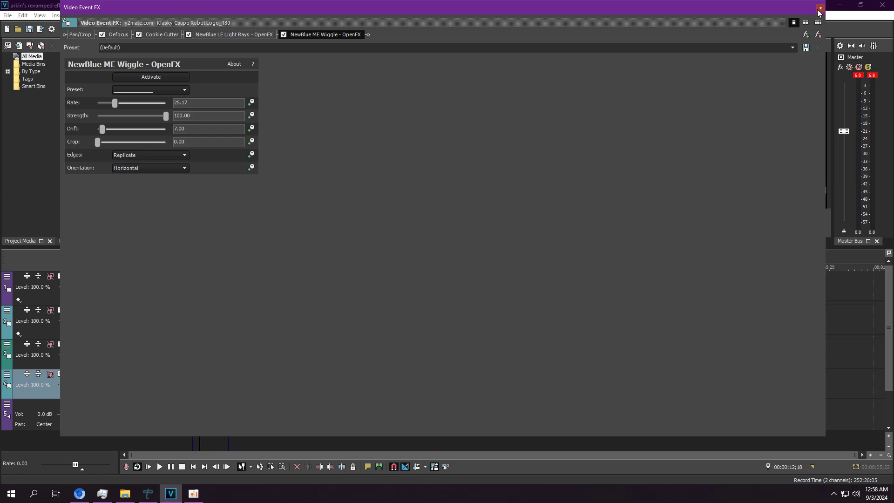
Step: Review the third clip's audio effects: Cyanide 2, IO/Phaser, RedRedBird and Pitch Shift
left_click(213, 404)
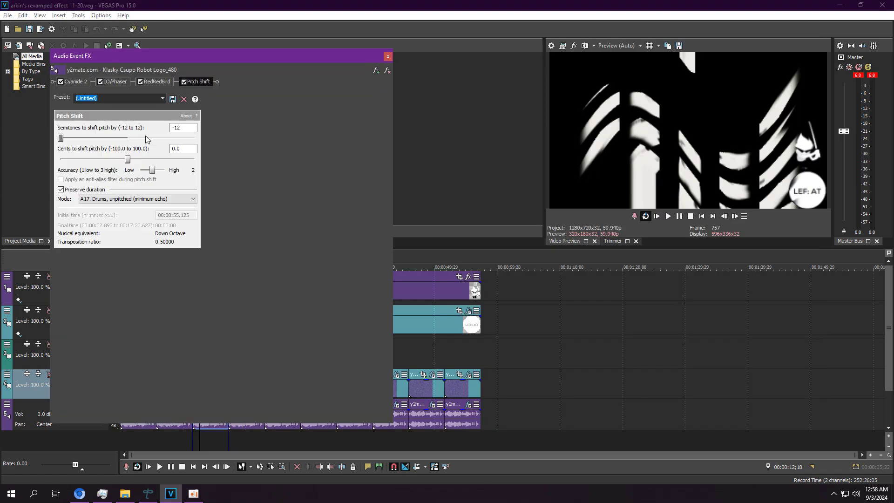
left_click(81, 83)
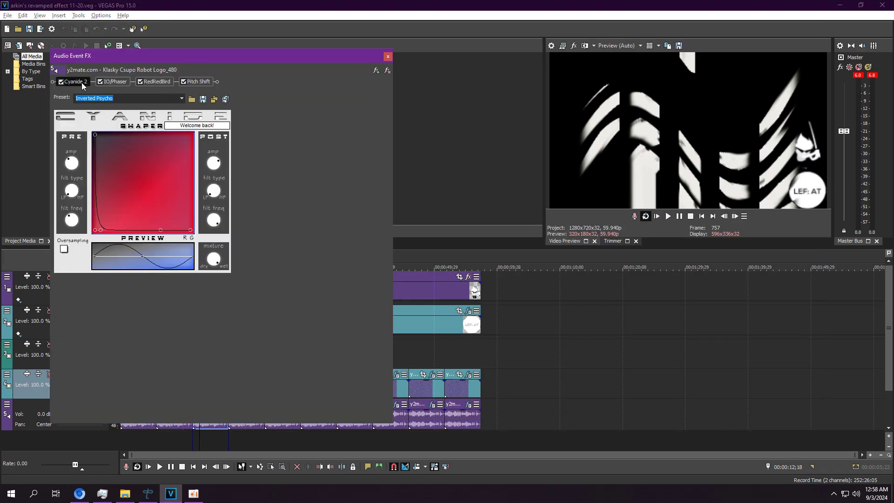
left_click(121, 82)
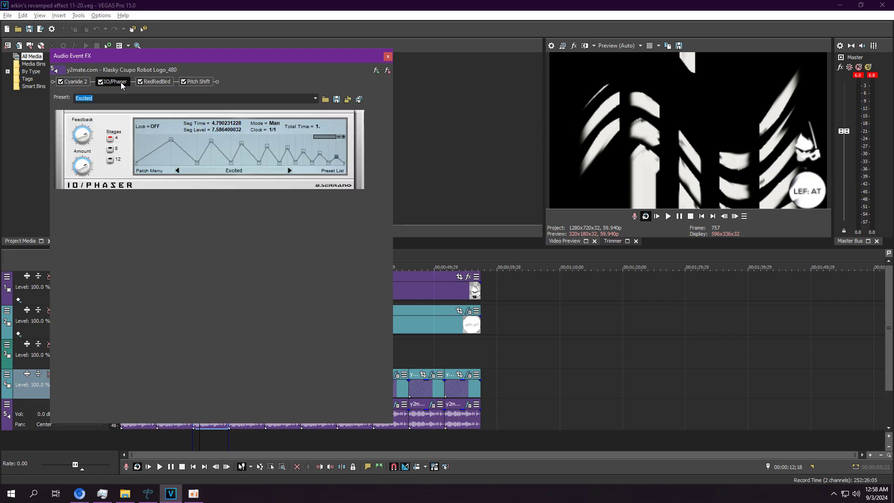
left_click(155, 81)
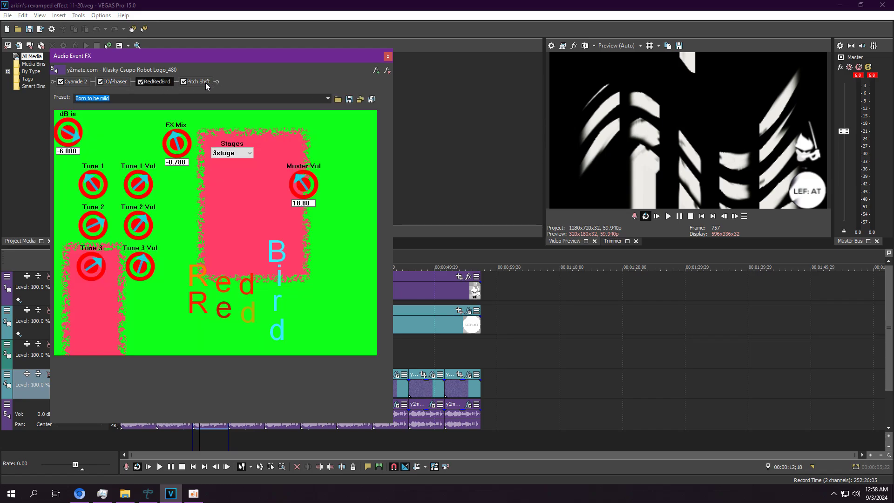
left_click(206, 82)
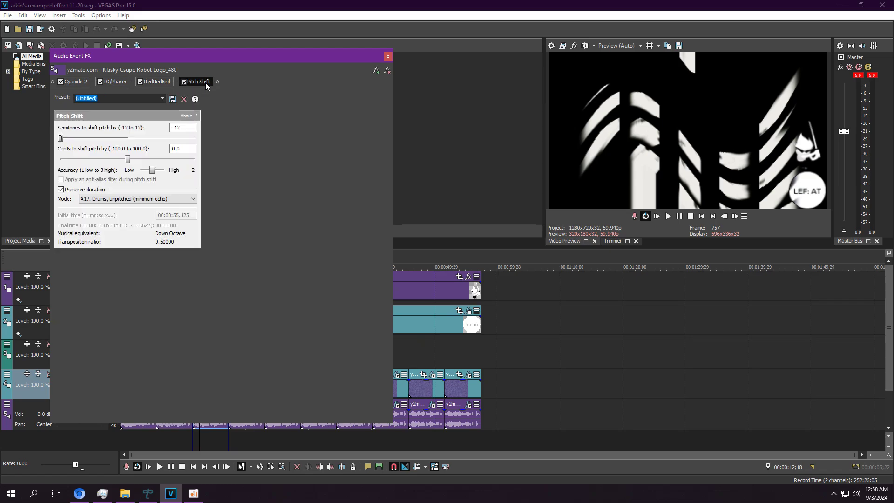
Step: Bypass Cyanide 2, IO/Phaser and Pitch Shift on the third clip and play it with only RedRedBird active
left_click(160, 82)
left_click(100, 81)
left_click(60, 81)
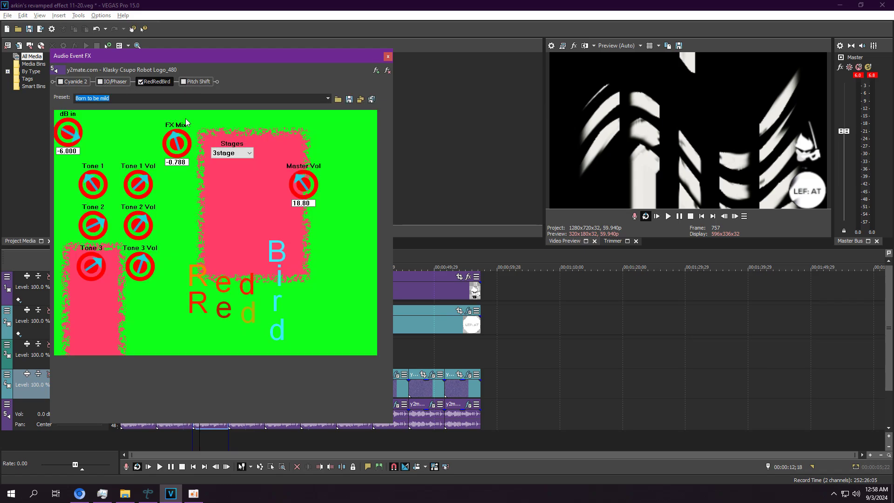
left_click(577, 293)
key("space")
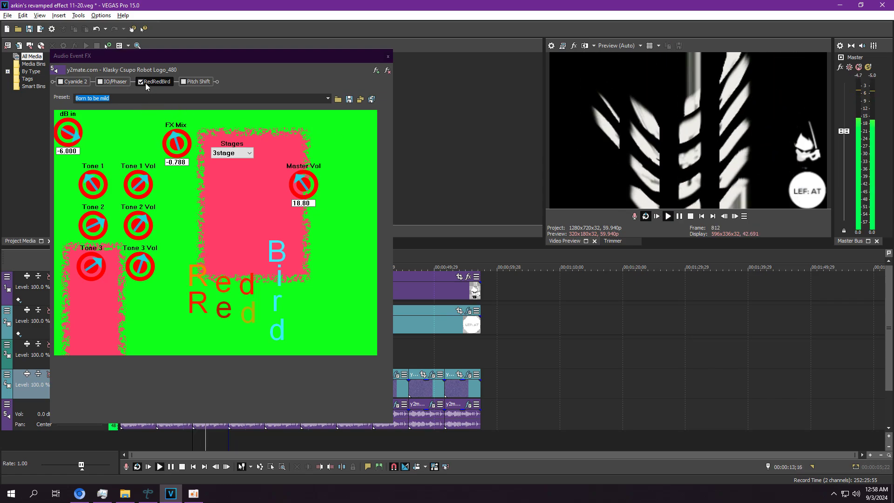
Step: Re-enable IO/Phaser, Cyanide 2 and Pitch Shift on the third clip and close its audio effects
left_click(100, 82)
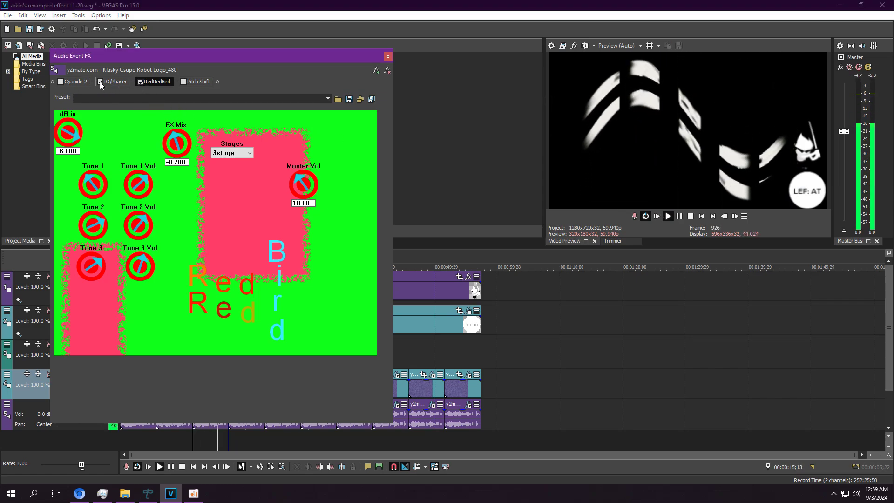
left_click(61, 82)
left_click(184, 82)
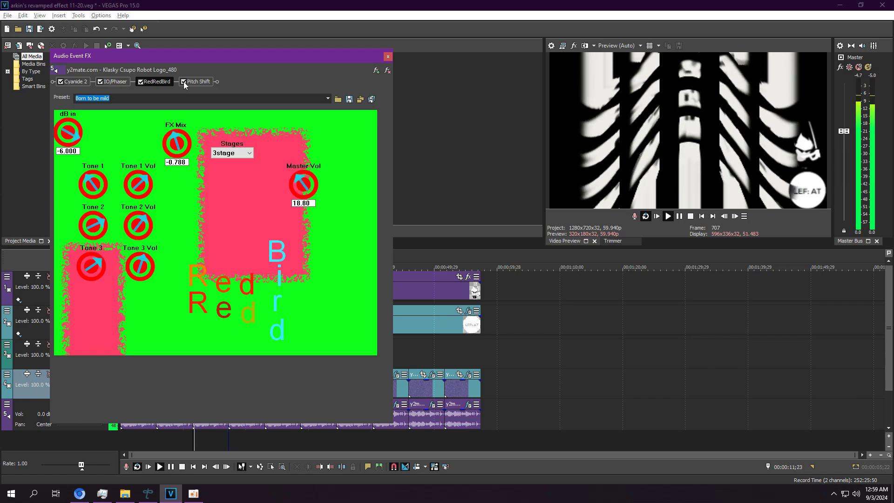
left_click(387, 56)
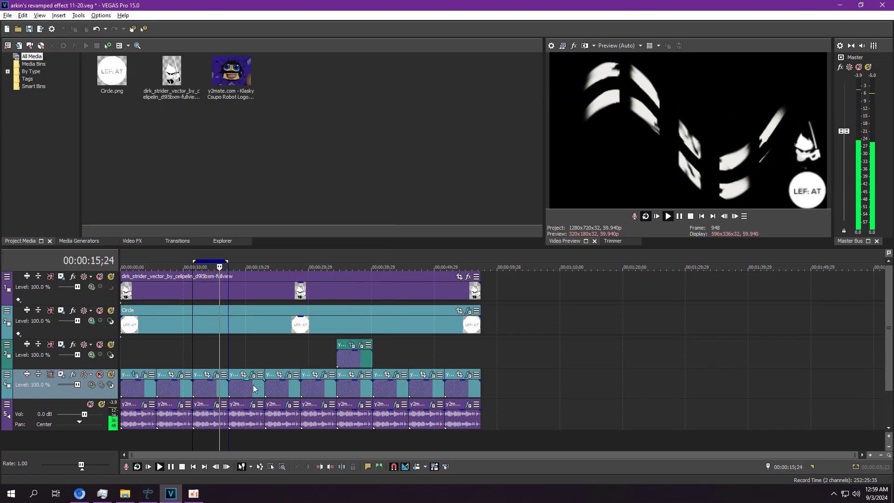
Step: Loop the fourth clip and review its video effects: Ignite Diffuse, Wave, TV Simulator and Unsharp Mask
double_click(254, 389)
left_click(666, 219)
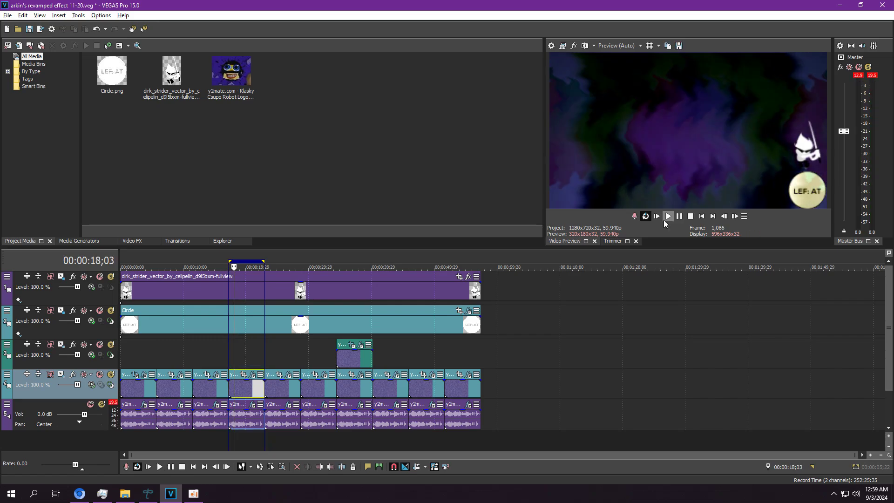
left_click(252, 374)
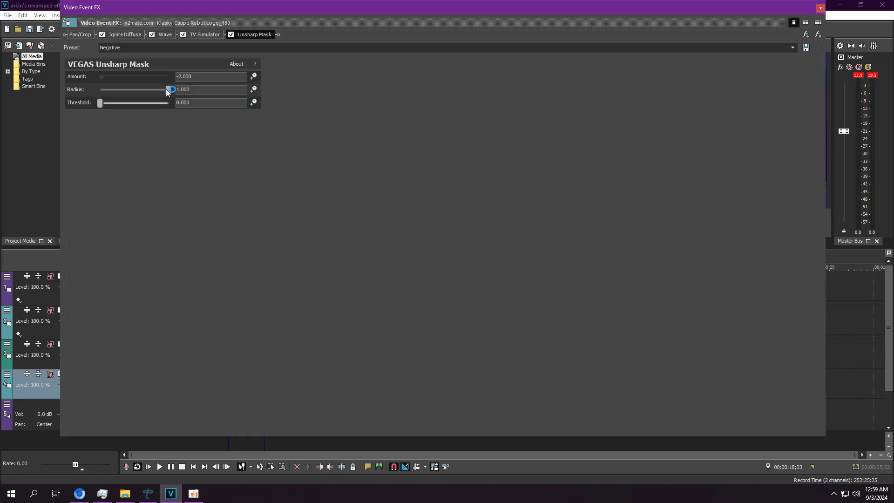
left_click(124, 36)
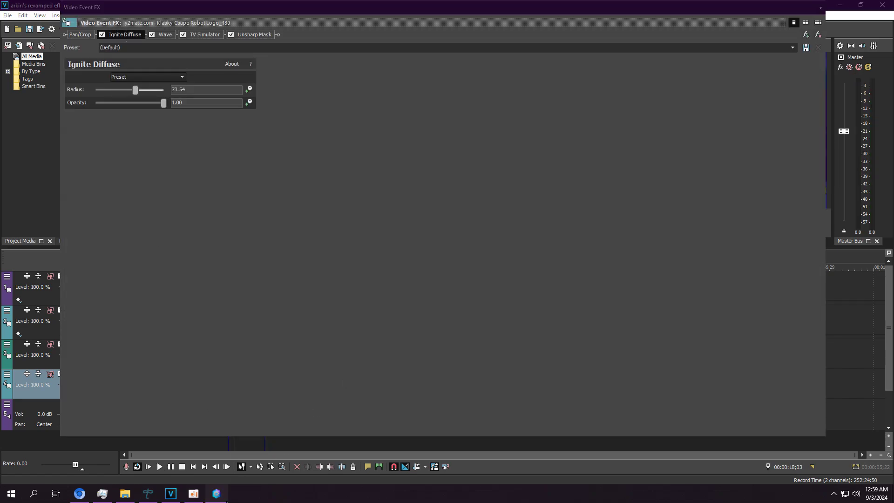
left_click(165, 35)
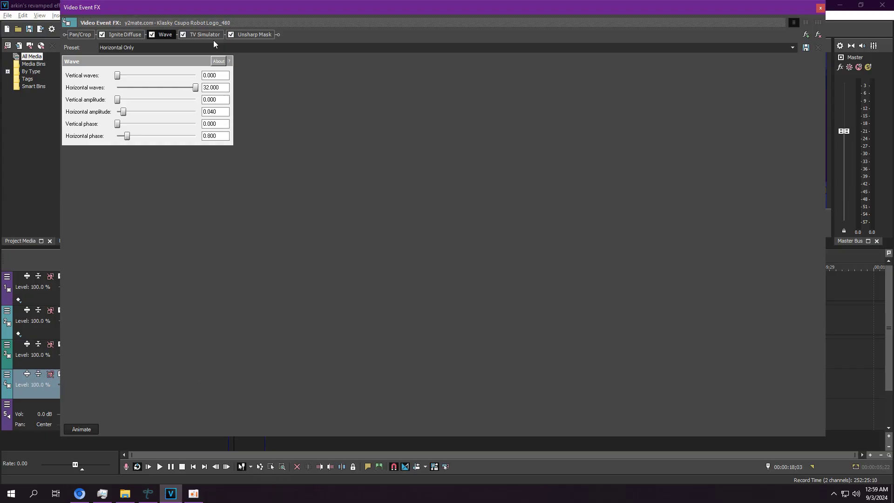
left_click(204, 35)
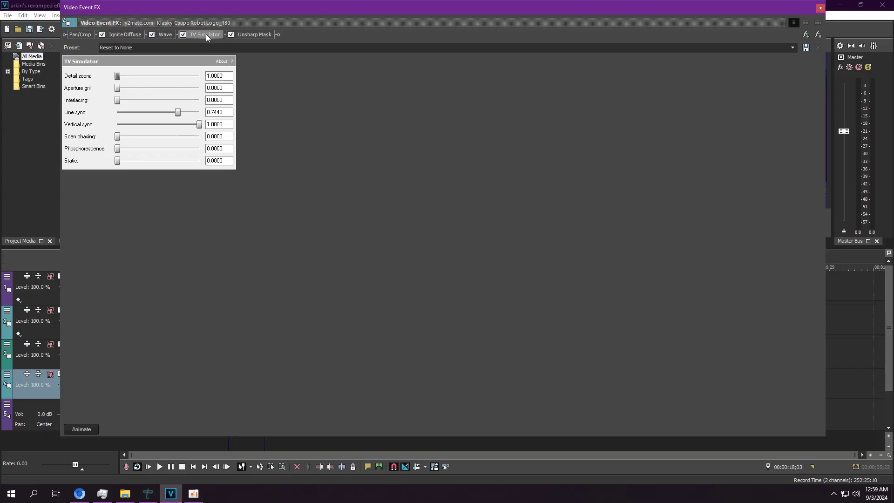
left_click(261, 36)
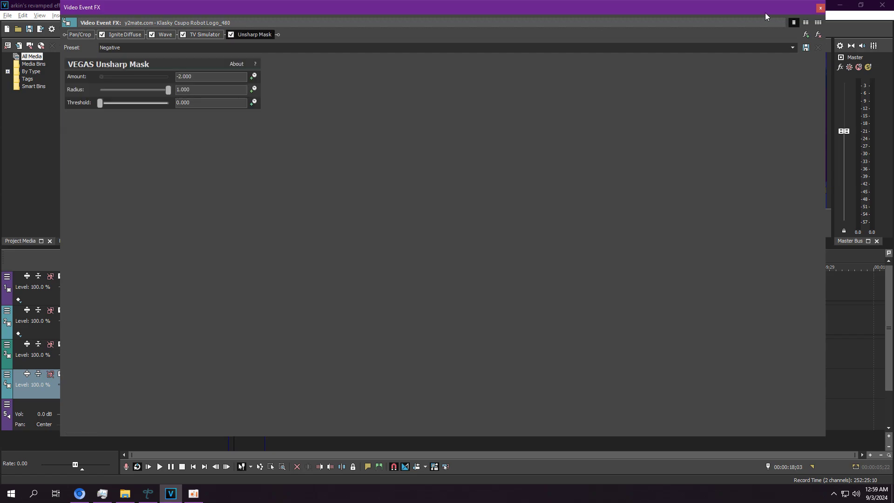
left_click(820, 8)
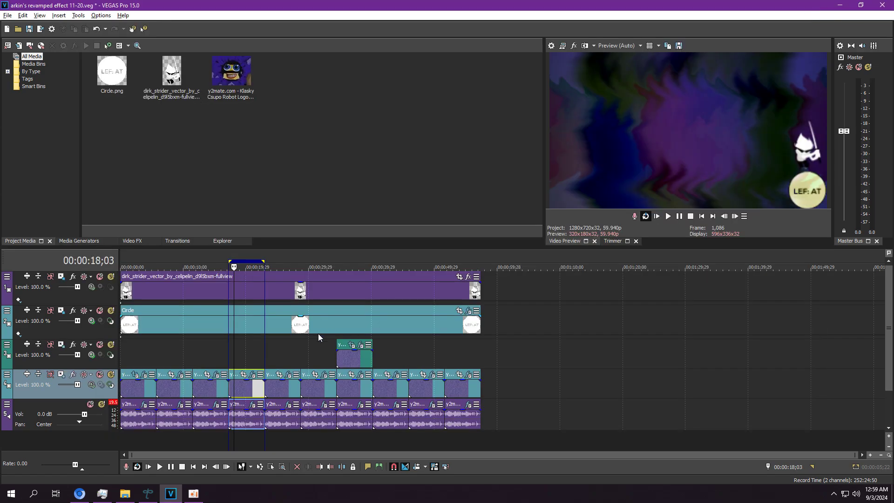
Step: Review the fourth clip's three ExpressFX Equalization effects and Amplitude Modulation, and play the clip again from its start
left_click(252, 404)
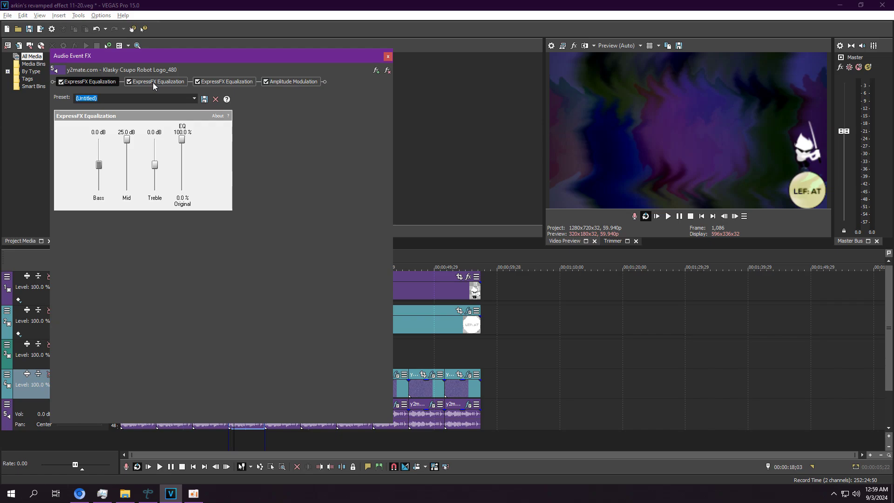
left_click(153, 82)
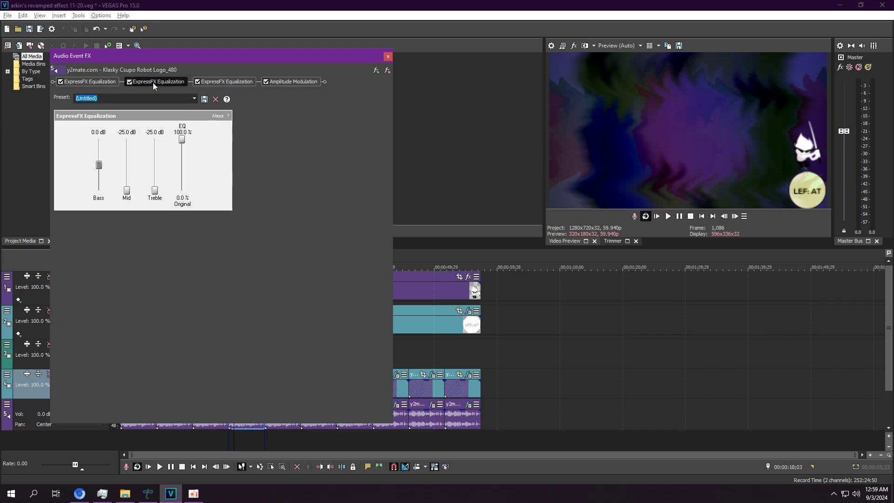
left_click(210, 82)
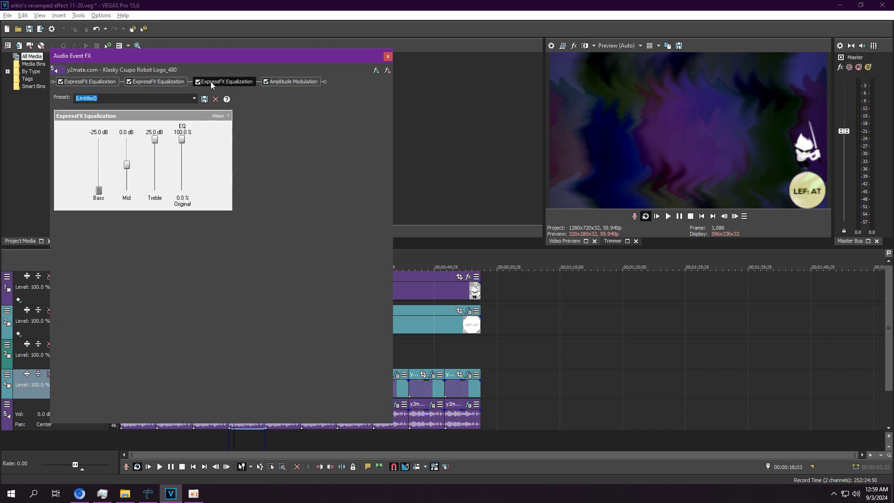
left_click(287, 81)
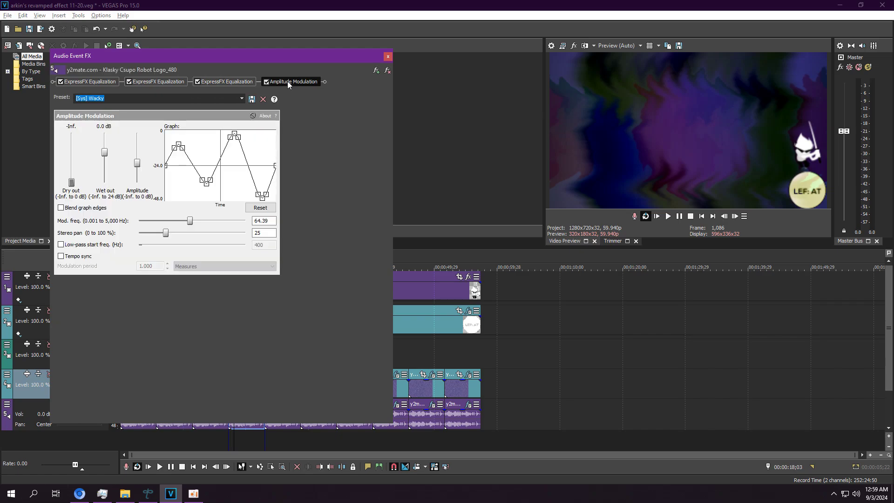
left_click(387, 58)
left_click(229, 431)
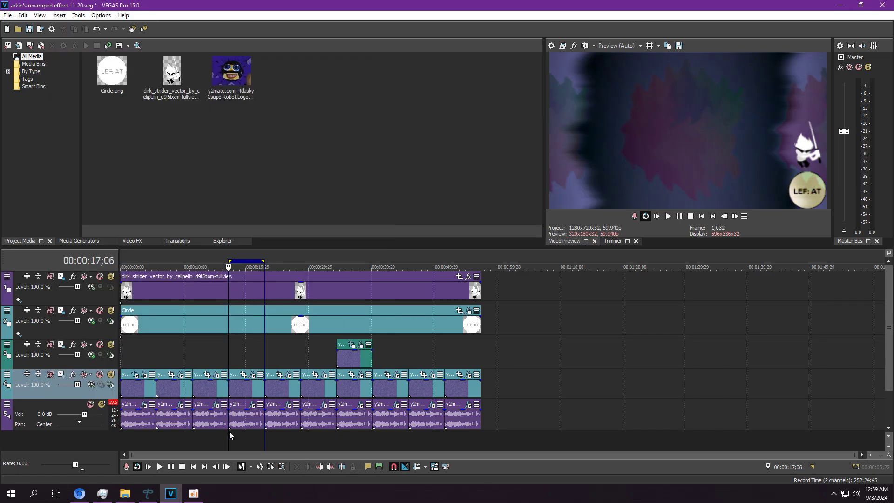
left_click(667, 216)
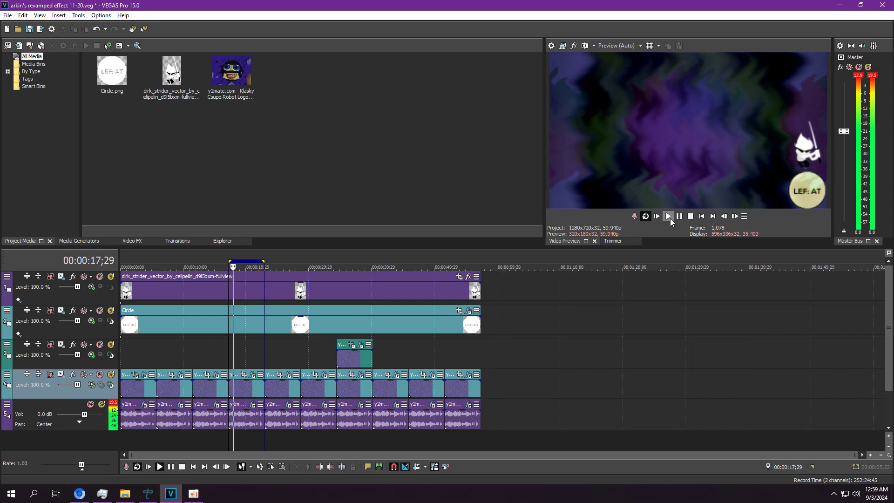
Step: Loop the fifth clip and review its video effects: both Wave effects, both Mirror effects and NewBlue ME Wiggle
double_click(280, 395)
left_click(289, 375)
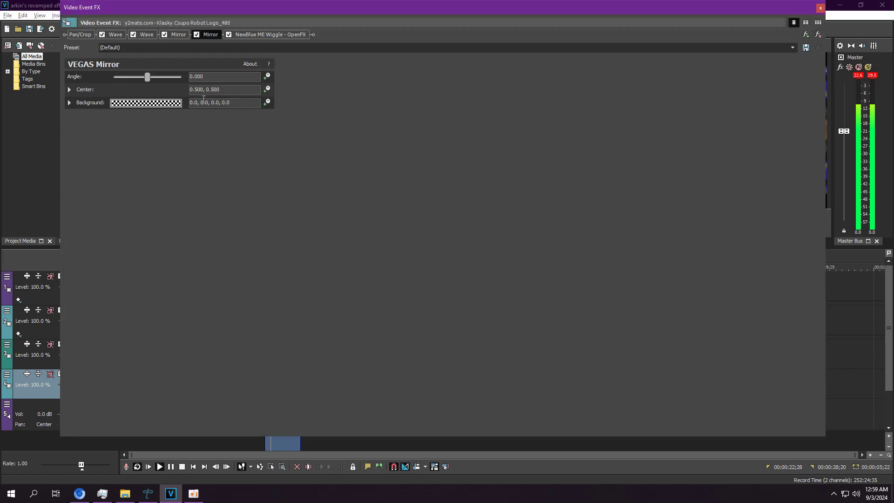
left_click(115, 35)
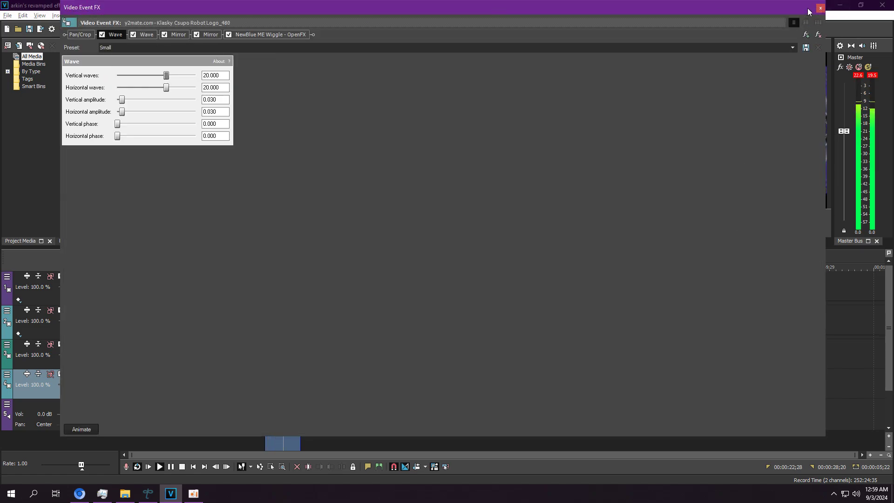
double_click(820, 2)
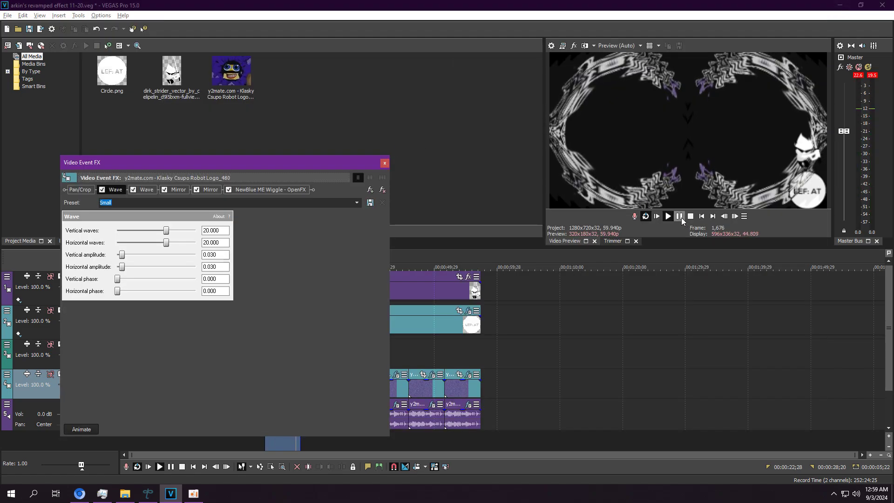
left_click(146, 190)
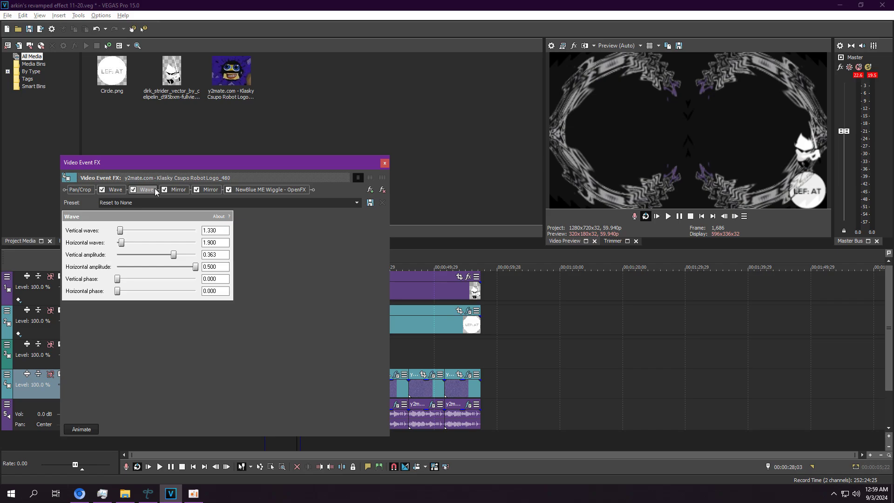
left_click(179, 191)
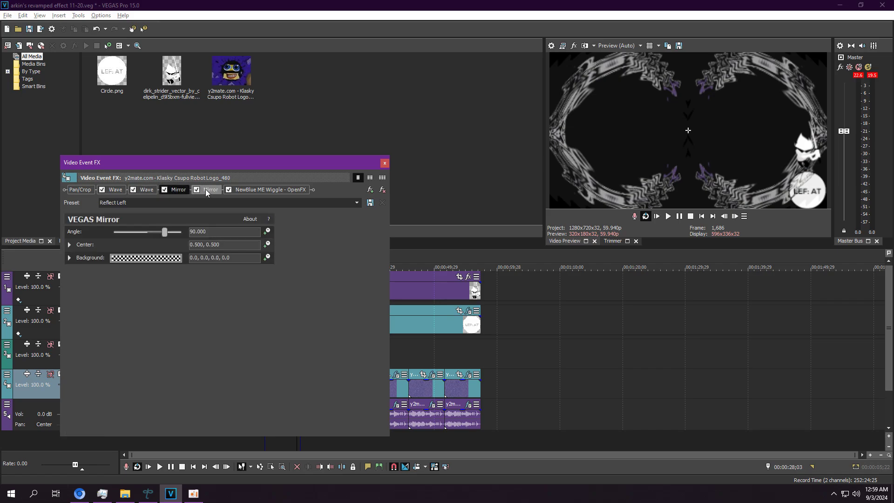
left_click(206, 189)
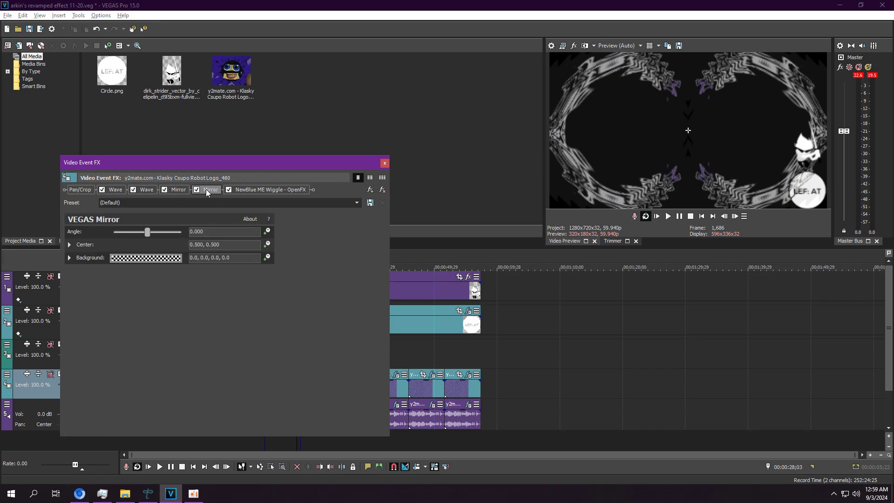
left_click(262, 189)
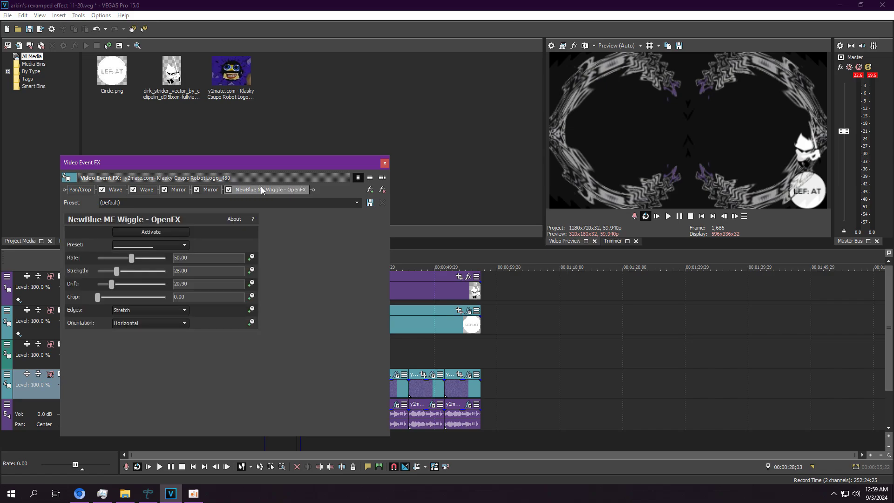
left_click(384, 165)
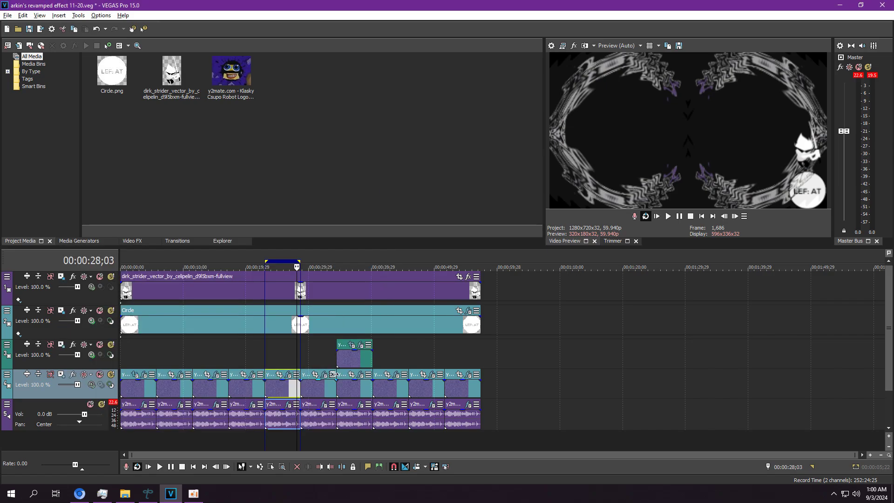
Step: Review the fifth clip's AudibleEyes and Buffer Override (mono) audio effects and play the clip again from its start
left_click(291, 404)
left_click(78, 82)
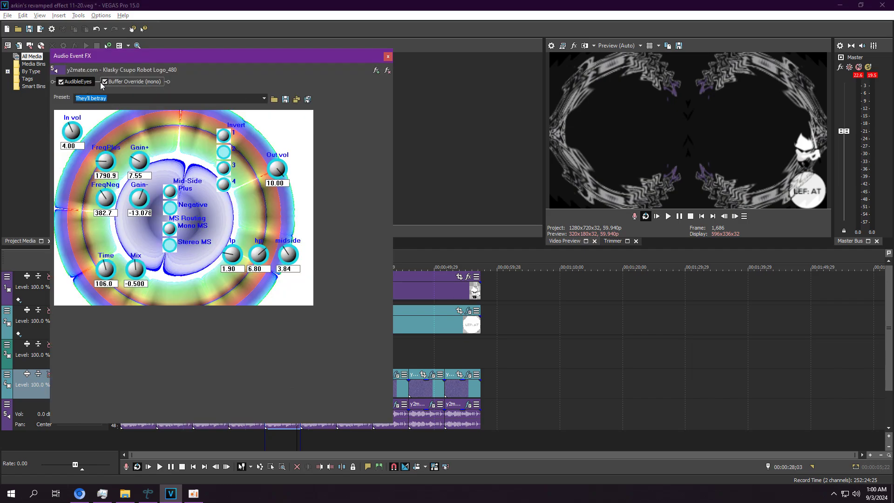
left_click(105, 82)
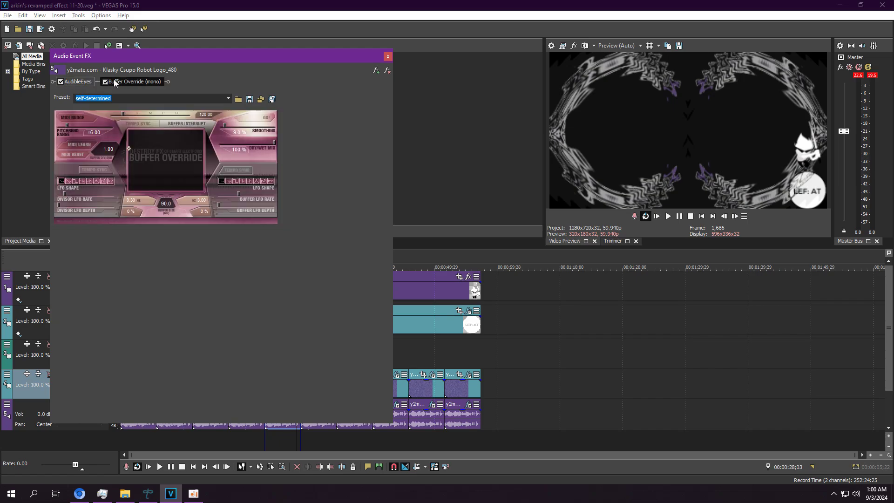
left_click(264, 443)
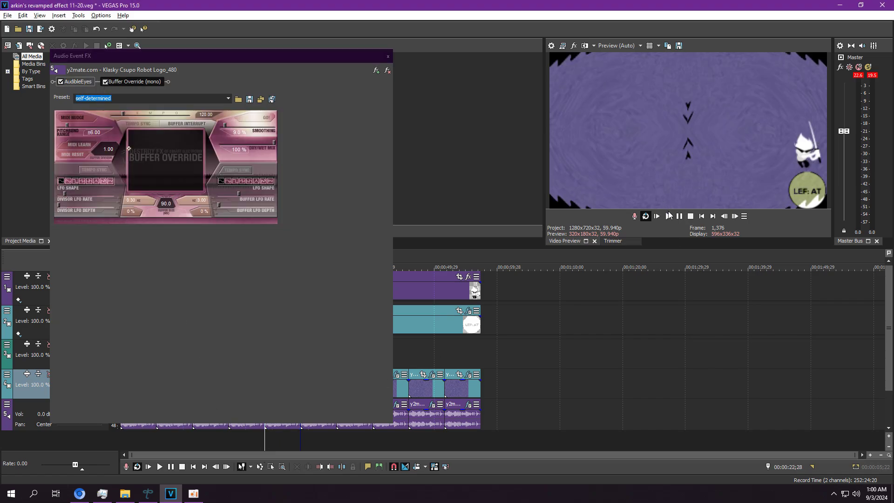
left_click(668, 216)
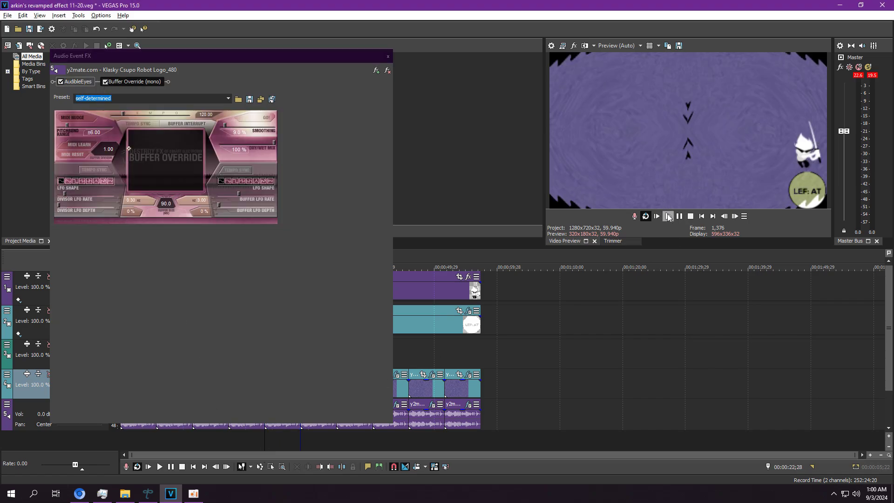
Step: Open the sixth clip's video effects, return to its start and review the Add Noise and S_TimeAverage settings
left_click(388, 56)
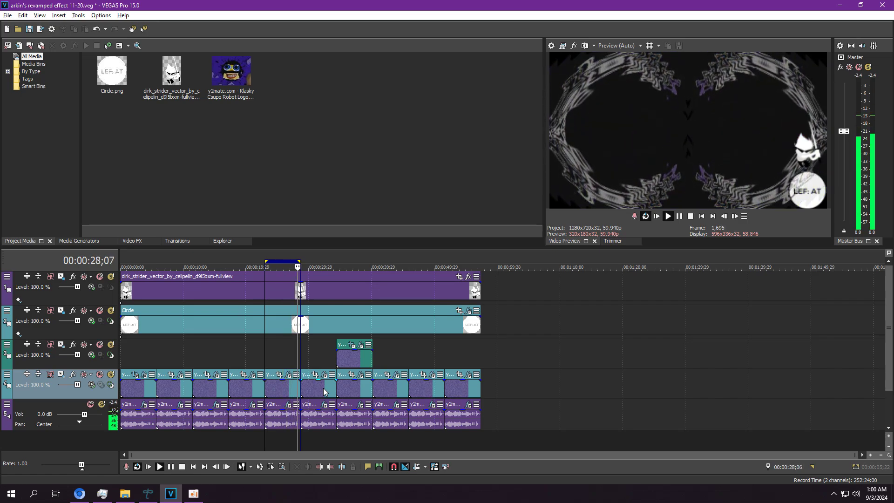
left_click(324, 374)
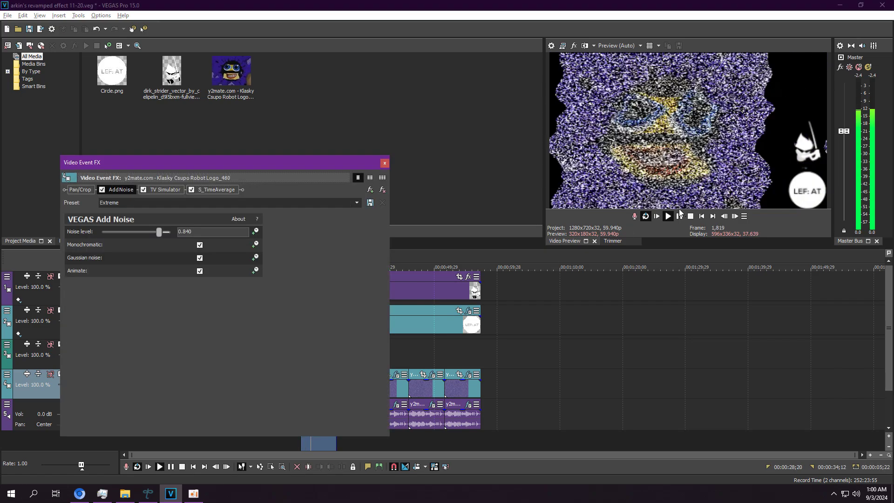
left_click(679, 216)
left_click(303, 442)
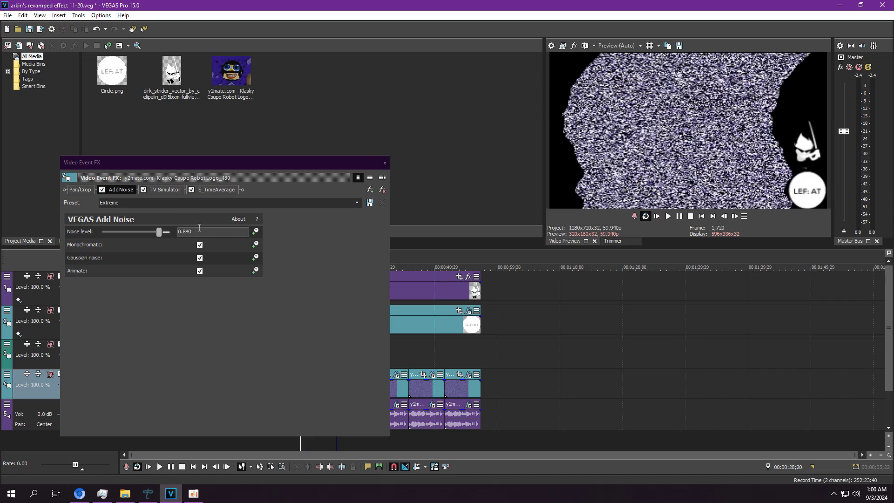
left_click(214, 188)
left_click_drag(143, 269, 186, 265)
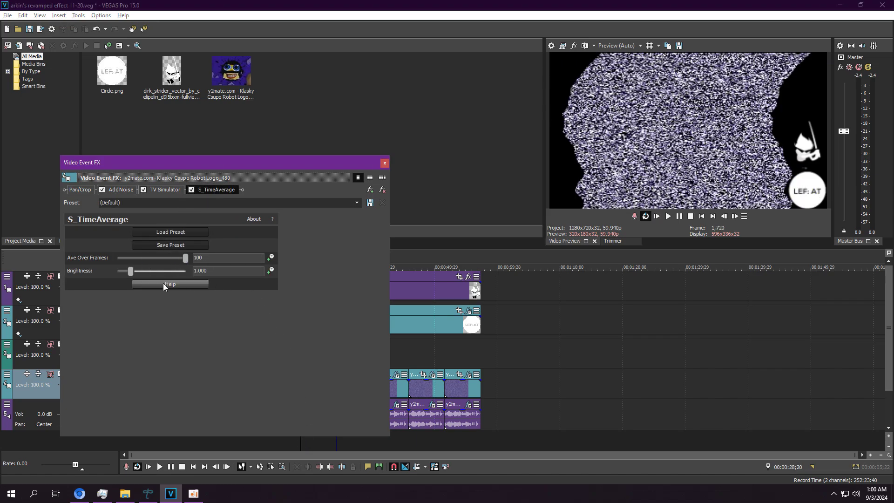
left_click(301, 442)
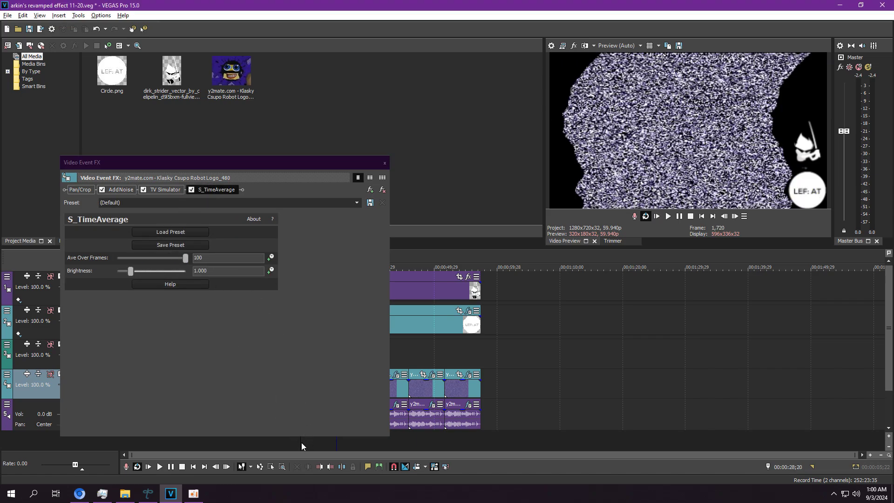
Step: Play part of the sixth clip and review its Add Noise, TV Simulator and S_TimeAverage video effects
left_click(668, 216)
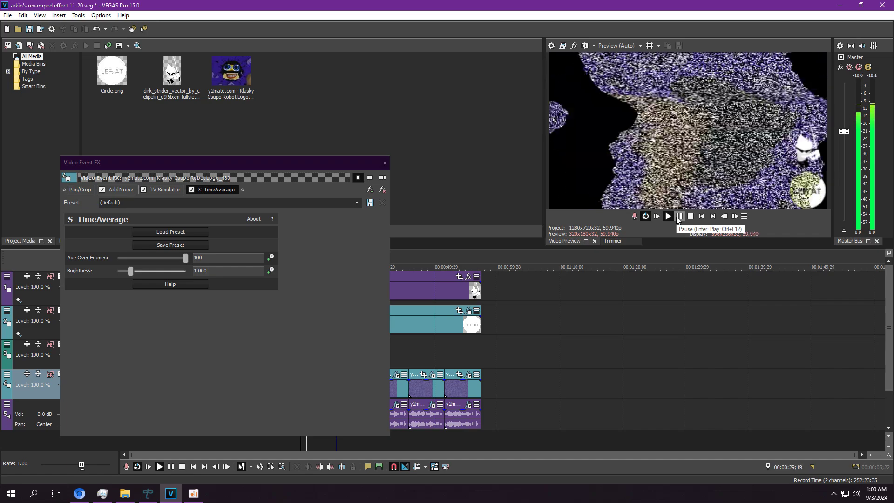
left_click(679, 216)
left_click(114, 190)
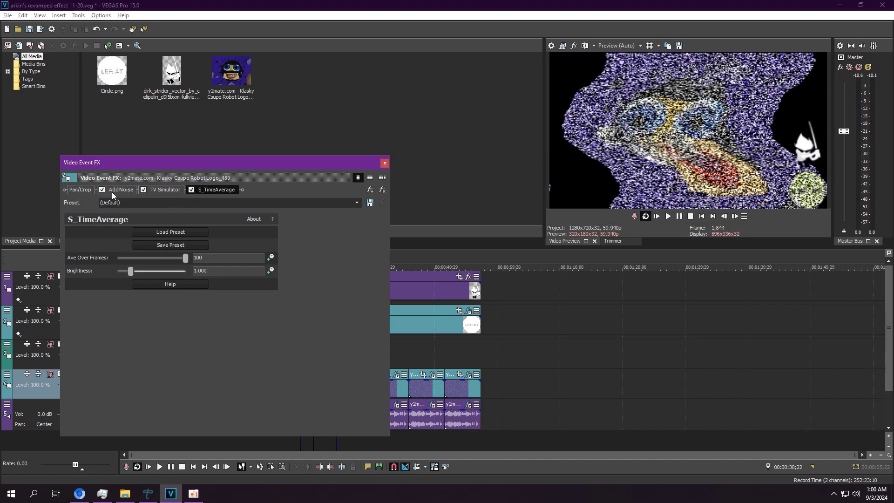
left_click(162, 192)
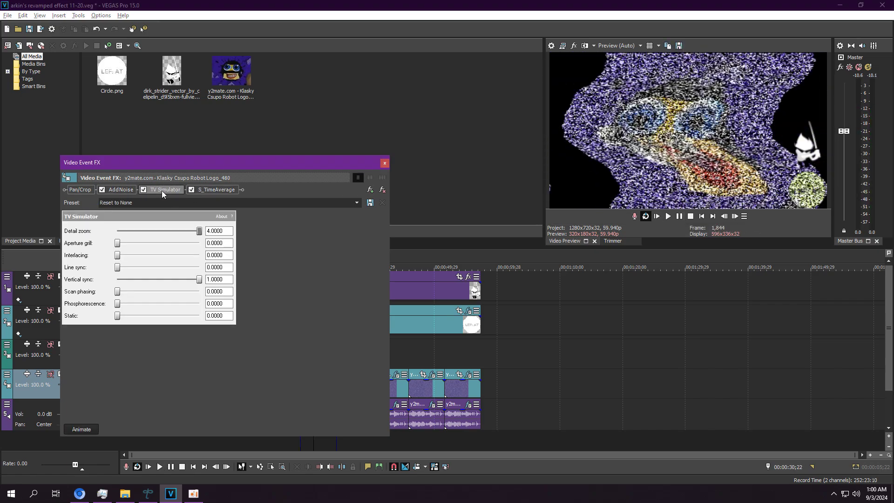
left_click(209, 191)
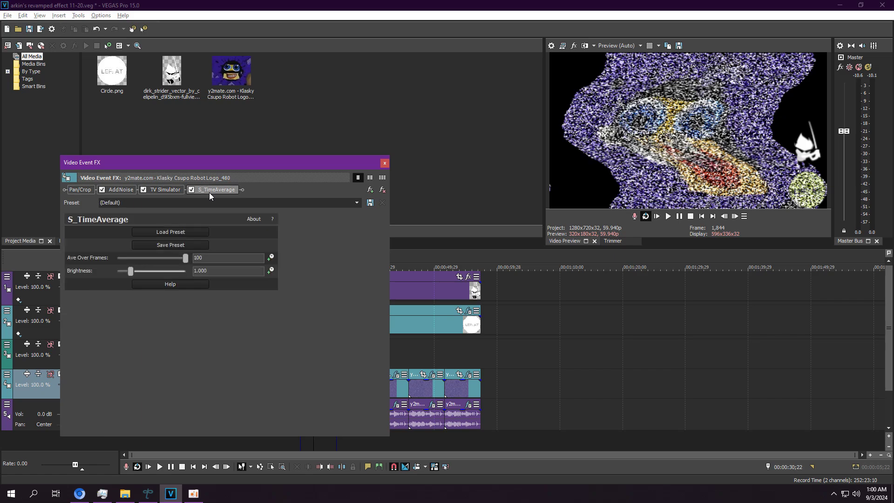
left_click(385, 163)
Step: Review the sixth clip's ExpressFX Chorus and ValhallaShimmer audio effects and play the clip again from its start
left_click(302, 440)
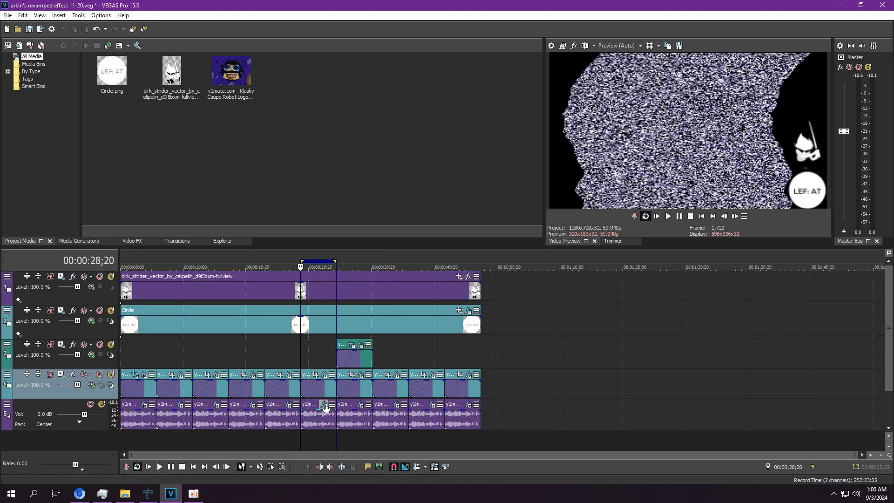
left_click(325, 406)
left_click(71, 81)
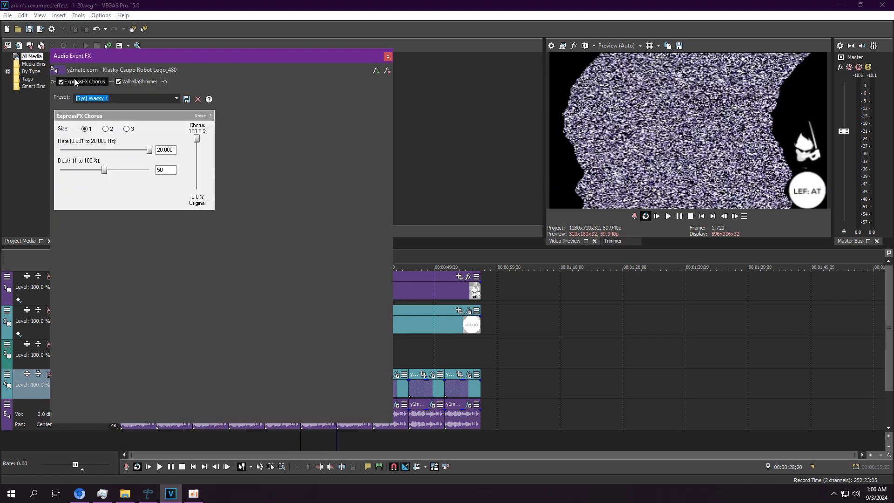
left_click(136, 83)
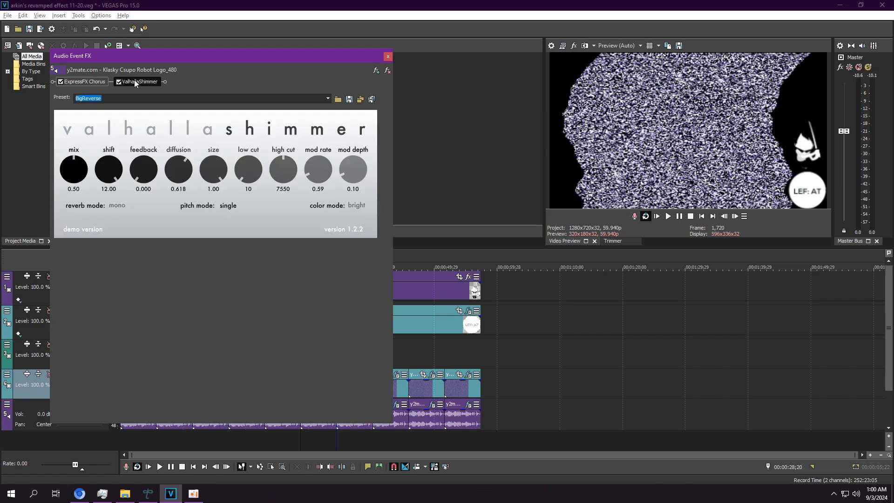
left_click(387, 56)
key("space")
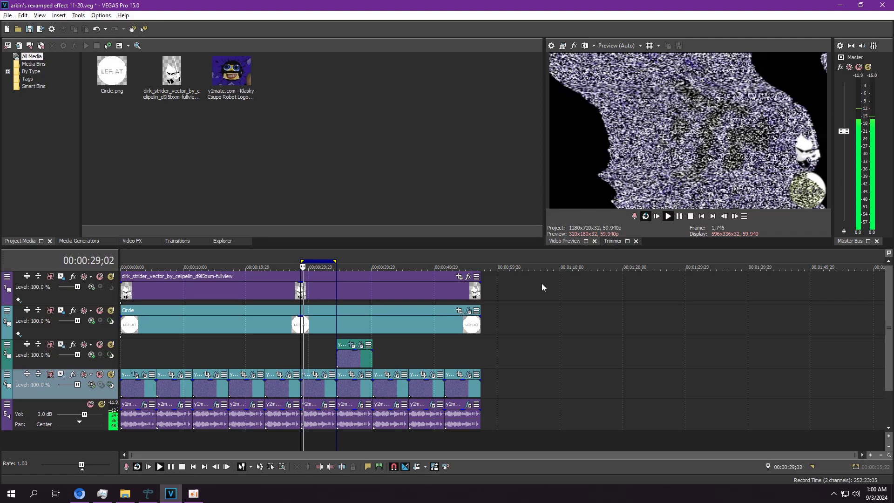
Step: Loop the seventh clip and review its track 3 overlay's video effects: Wave, NewBlue ME Wiggle and the flipped Pan/Crop
double_click(365, 393)
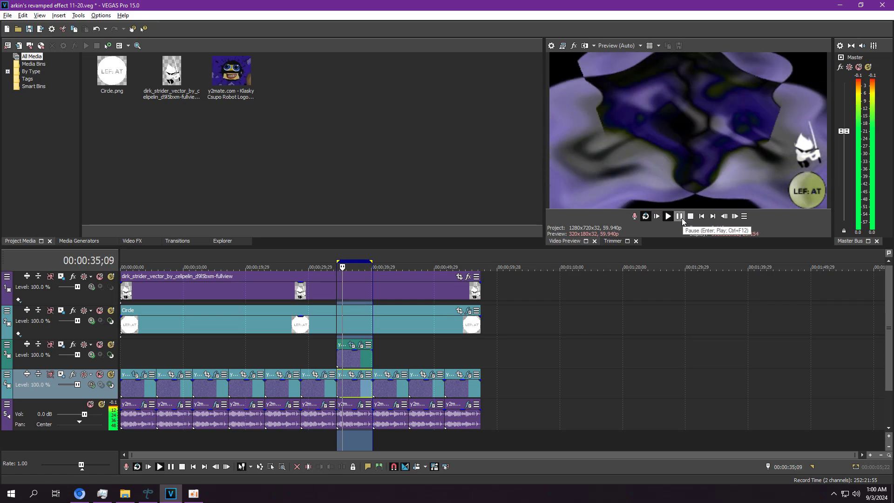
left_click(679, 216)
left_click(361, 347)
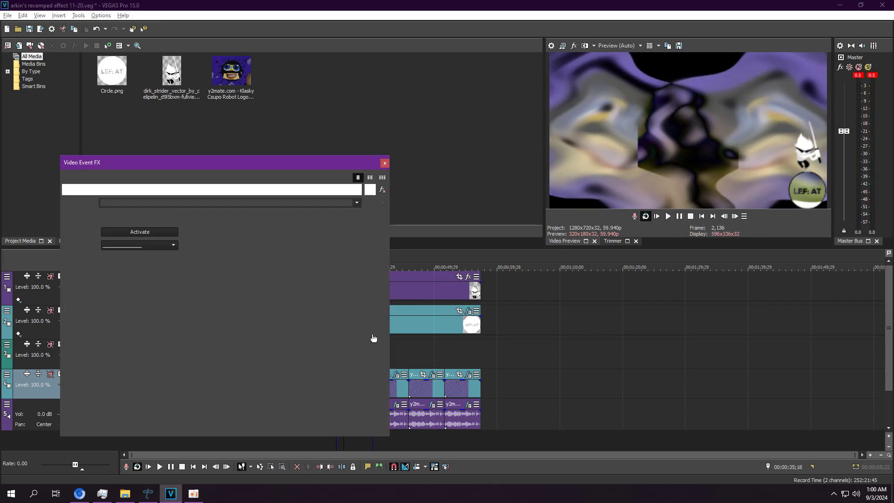
left_click(190, 189)
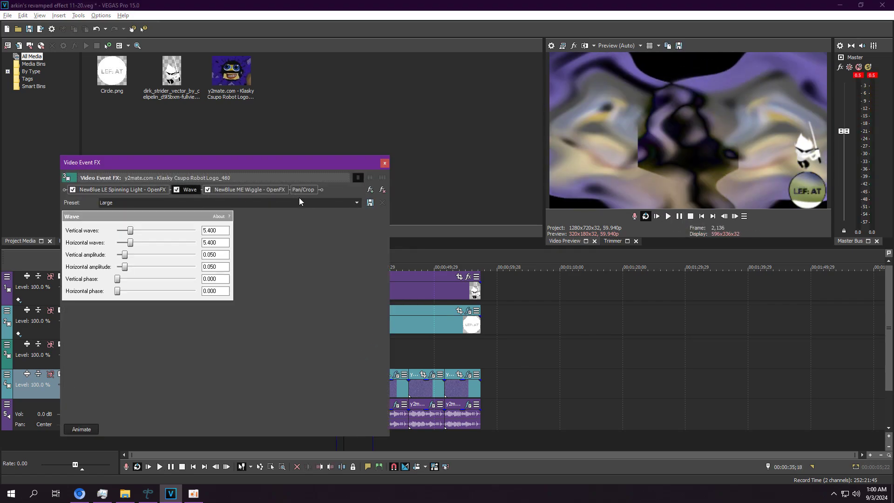
left_click(258, 192)
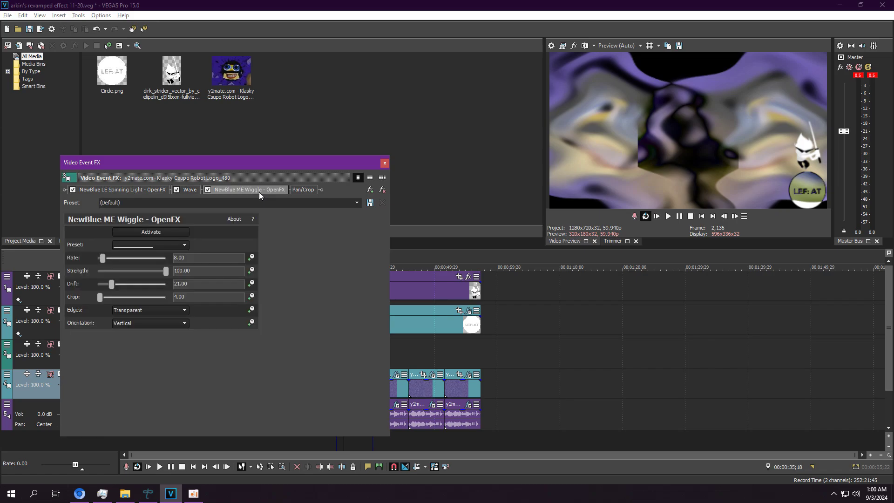
left_click(308, 190)
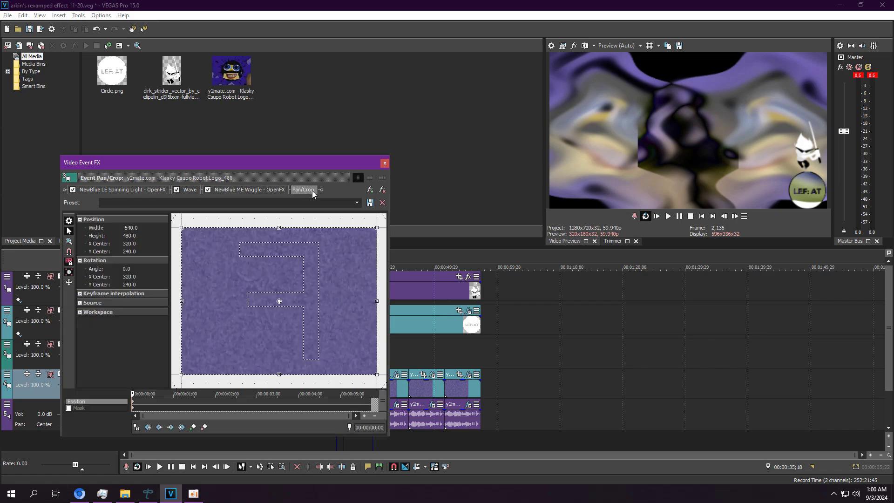
left_click(384, 163)
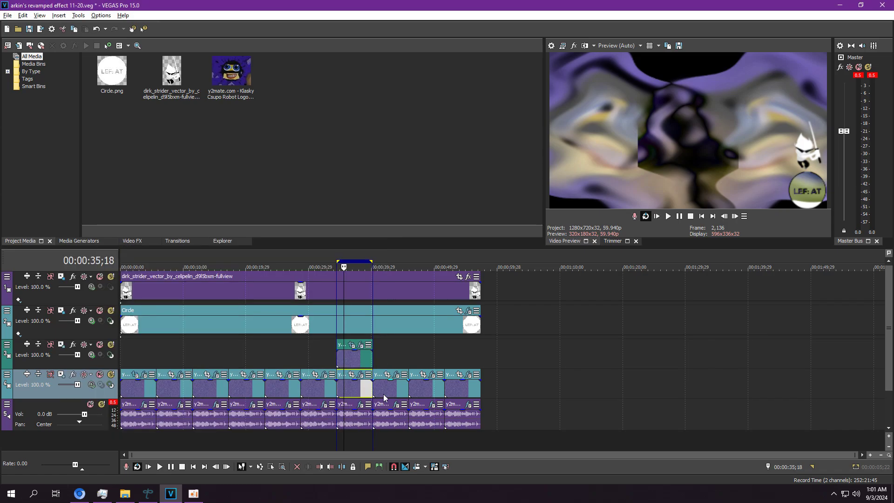
Step: Review the seventh clip's track 4 Pan/Crop and its NewBlue LE Spinning Light, Wave and NewBlue ME Wiggle effects
left_click(351, 374)
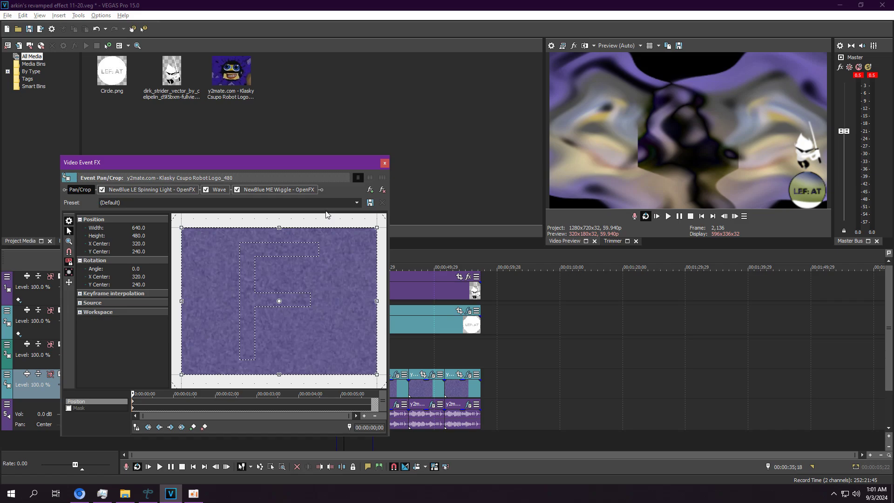
left_click(145, 191)
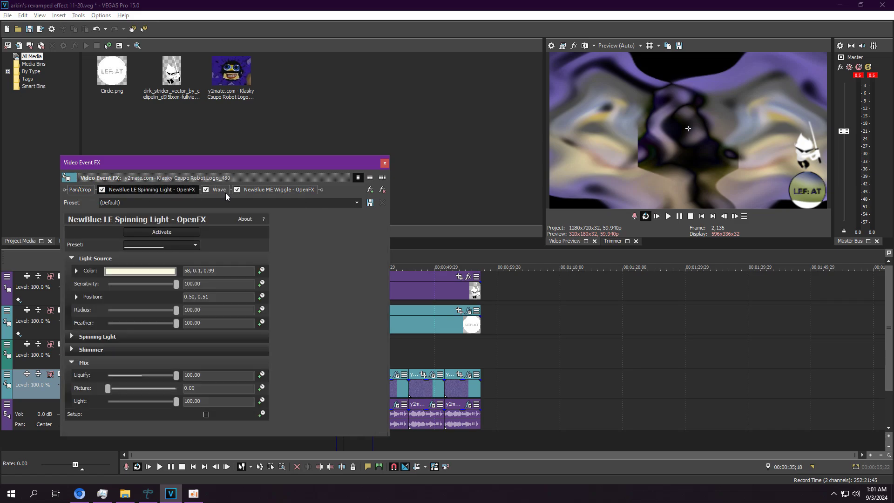
left_click(225, 193)
left_click(267, 190)
left_click(384, 163)
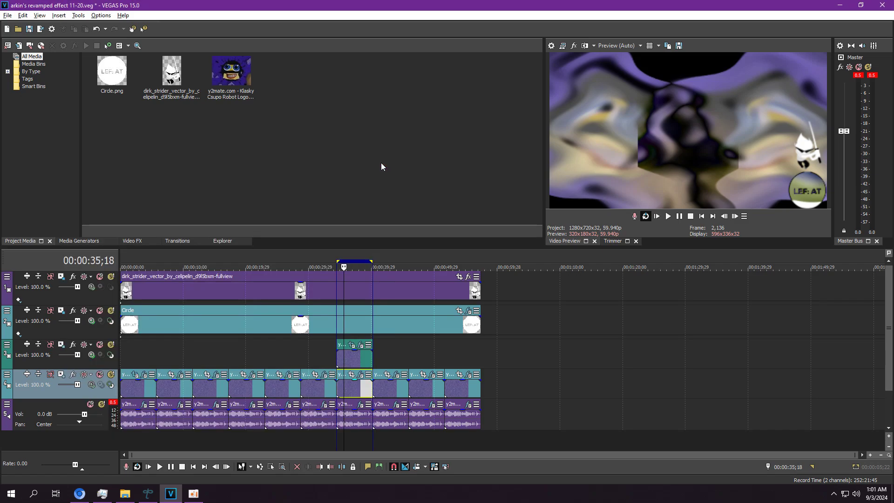
Step: Review the seventh clip's audio effects and their presets: BingeNPurge, BPHeaven and Buffer Override (stereo)
left_click(361, 406)
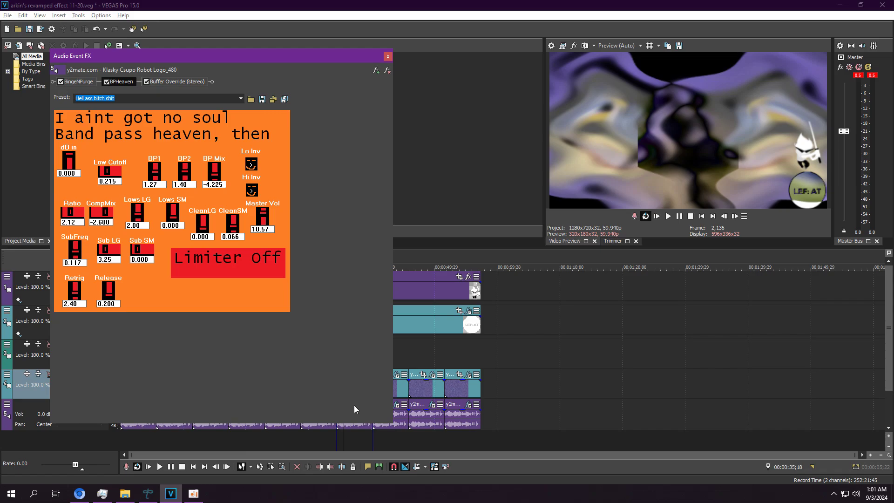
left_click(83, 81)
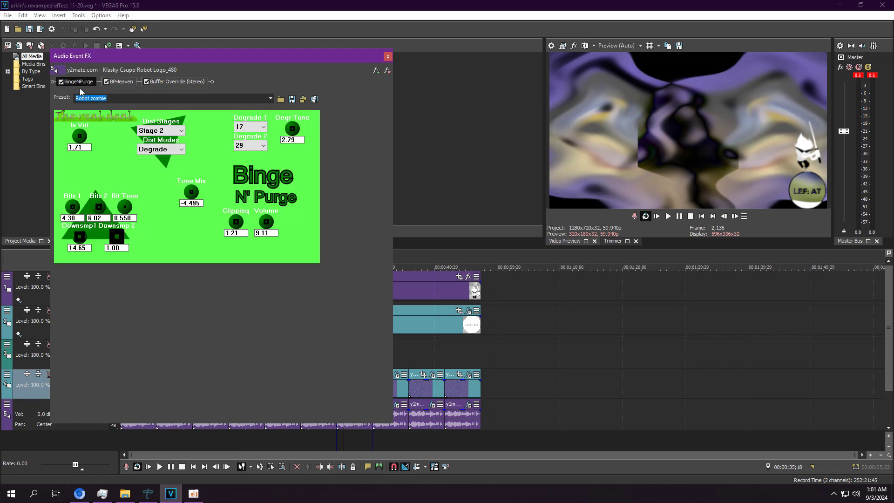
left_click(120, 82)
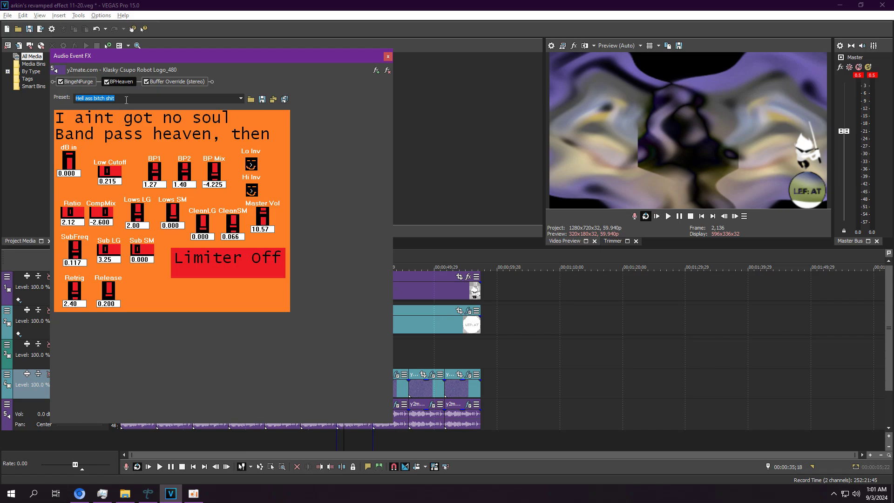
left_click(105, 98)
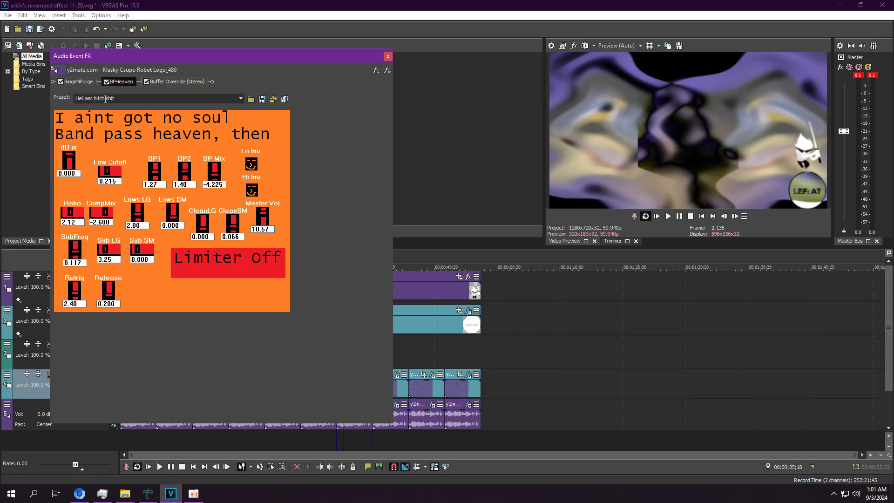
left_click(172, 82)
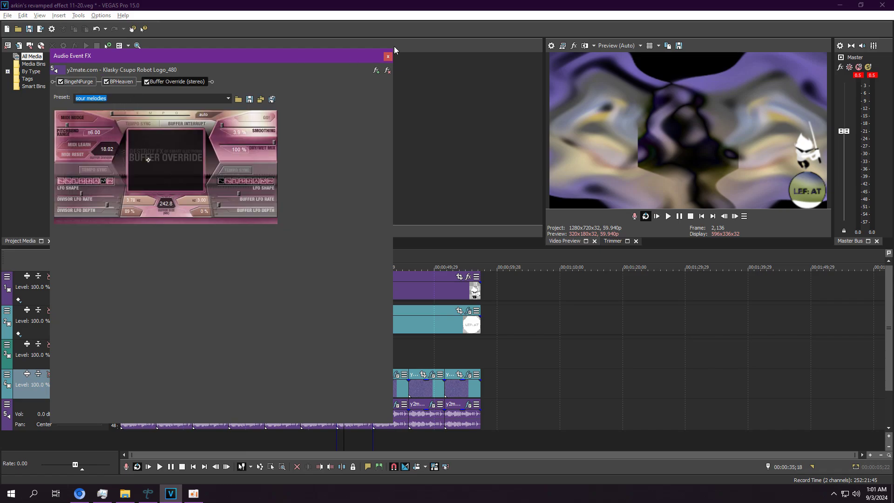
Step: Play the seventh clip with Buffer Override (stereo) and BingeNPurge bypassed for comparison, re-enable both and close its audio effects
left_click(147, 82)
left_click(159, 467)
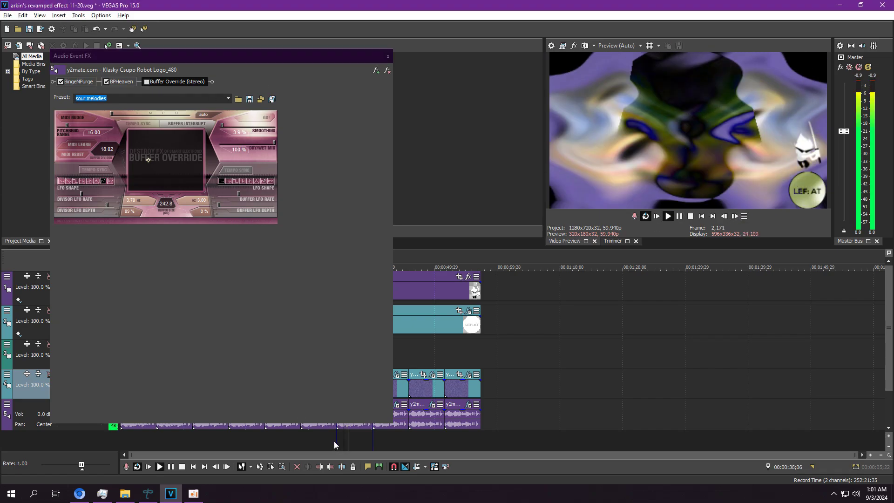
left_click(60, 81)
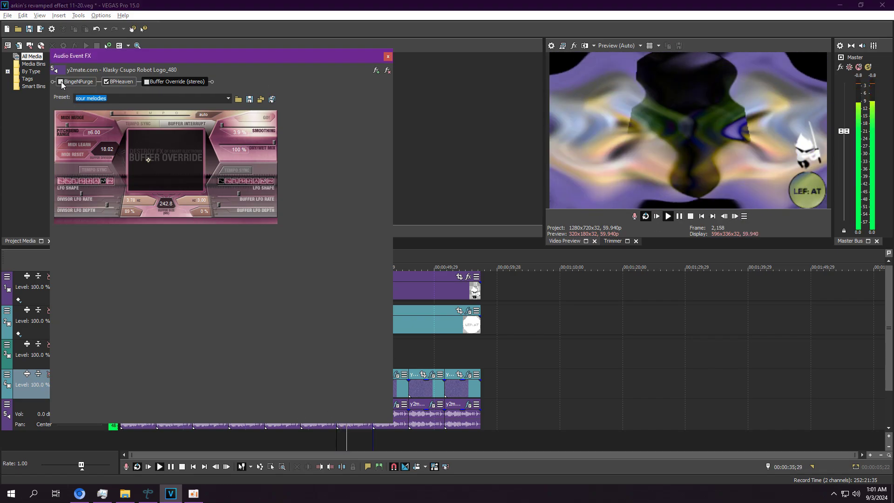
left_click(61, 82)
left_click(147, 82)
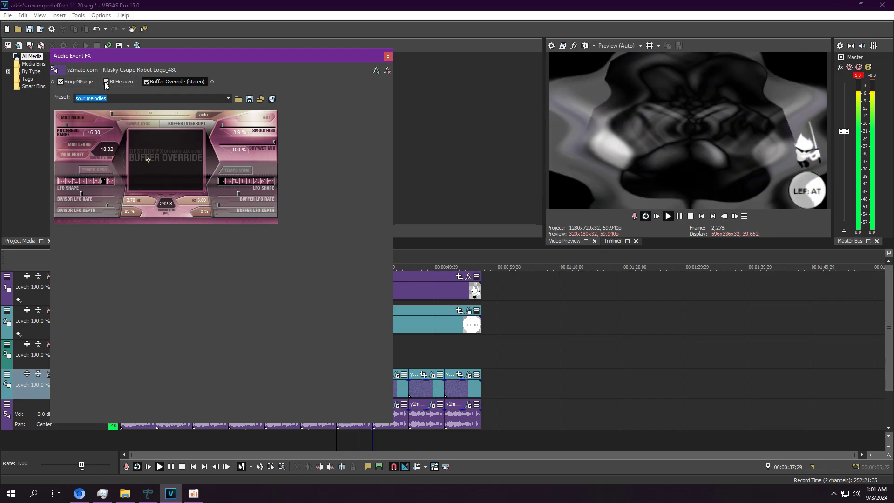
left_click(388, 56)
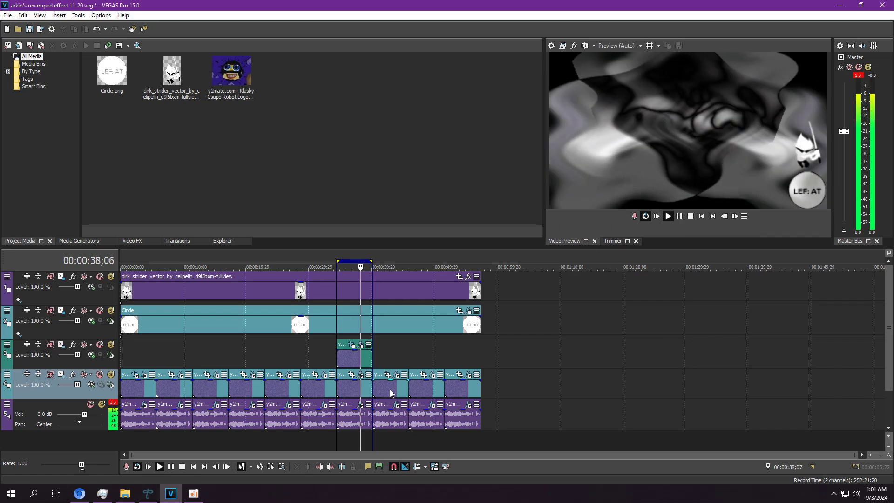
Step: Loop the eighth clip and review its Glint, Film Grain and Convolution Kernel video effects
double_click(390, 394)
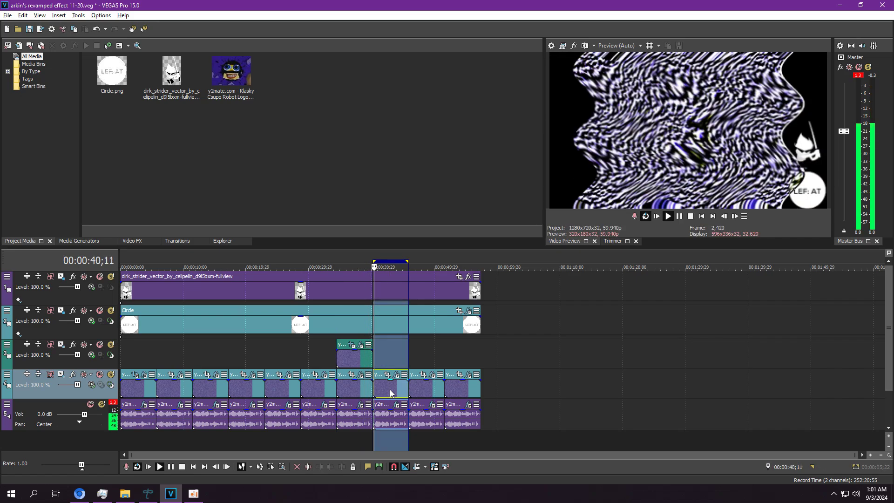
key("Return")
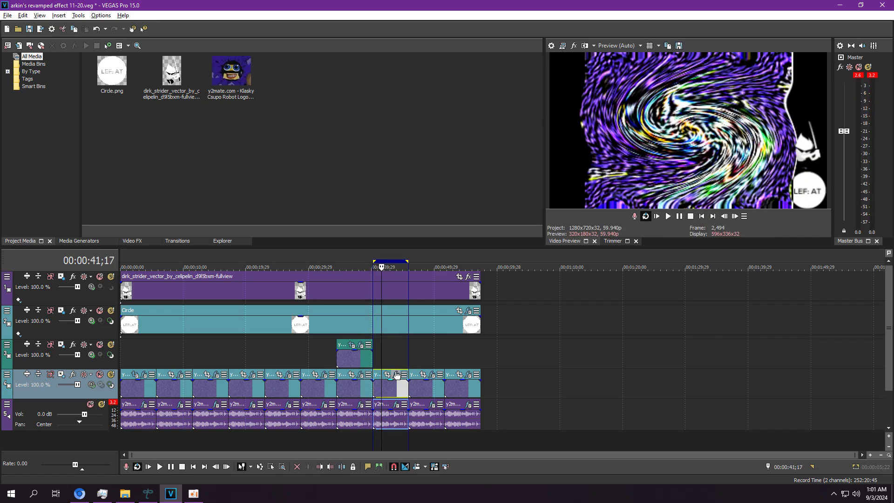
left_click(396, 375)
left_click(124, 192)
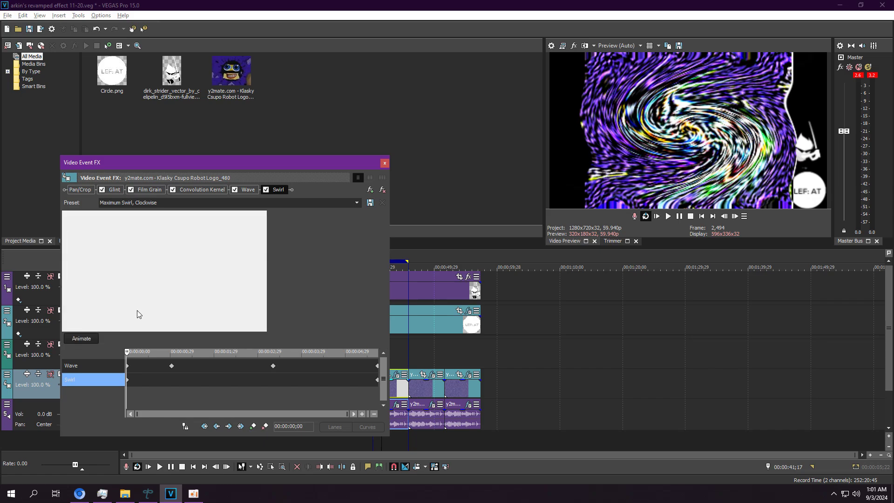
left_click(148, 189)
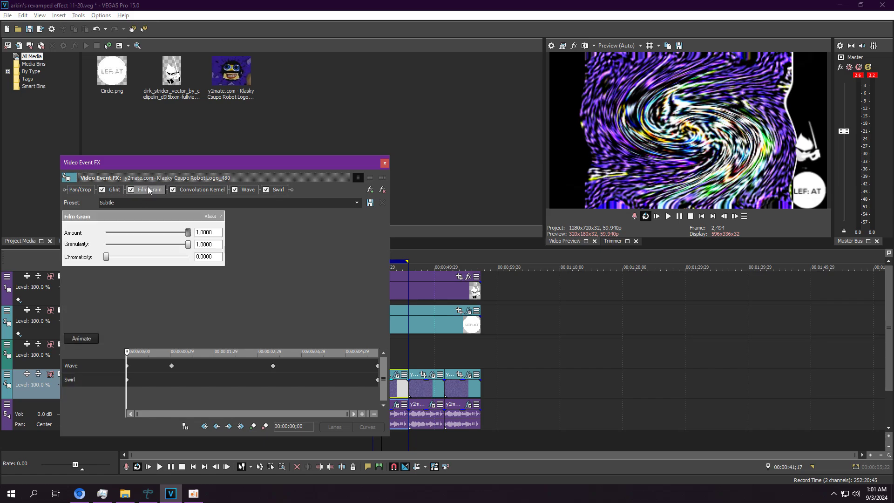
left_click(193, 186)
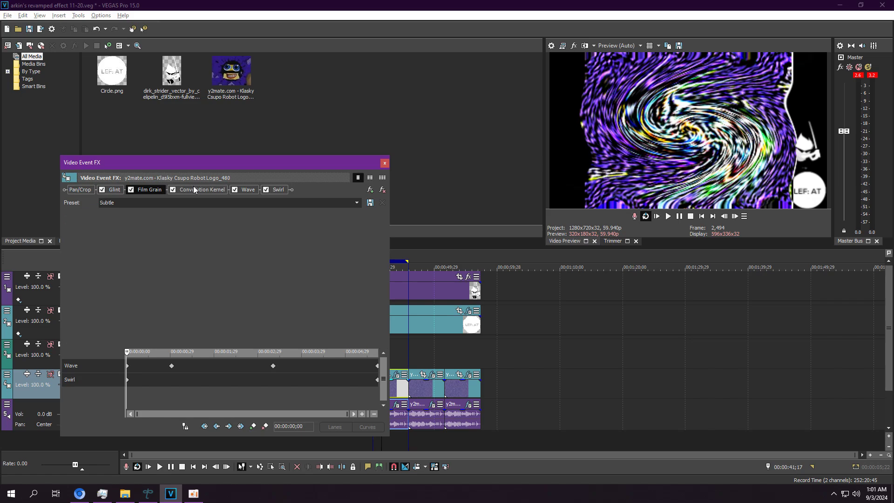
Step: Review the eighth clip's Wave and Swirl settings from the first to the last keyframe and close its video effects
left_click(252, 189)
left_click_drag(134, 363, 173, 369)
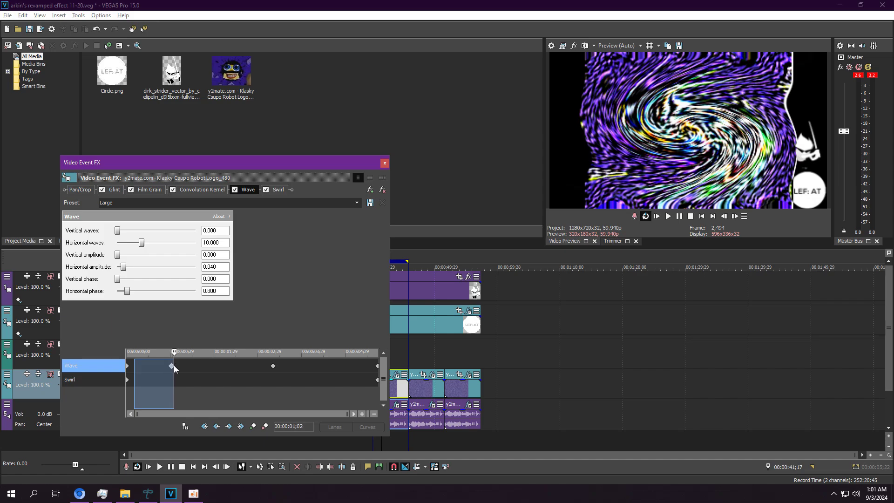
left_click_drag(174, 365, 378, 371)
left_click(252, 389)
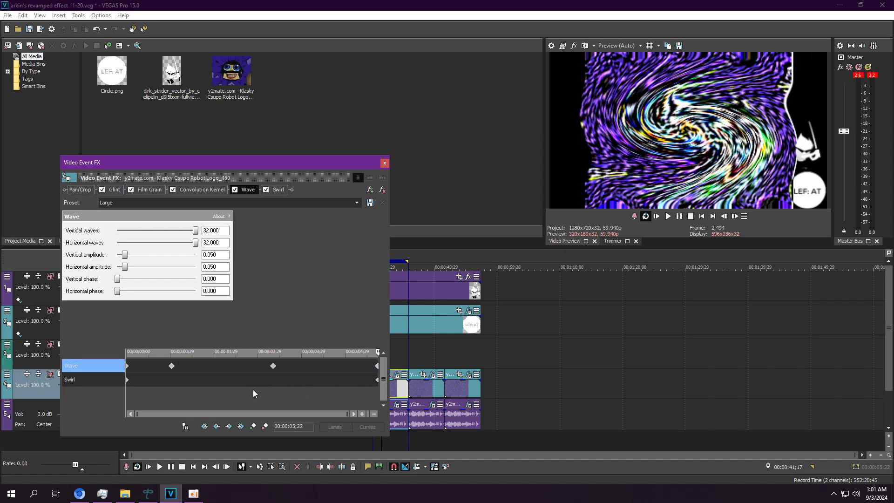
left_click(281, 189)
left_click_drag(166, 392, 377, 393)
left_click(377, 394)
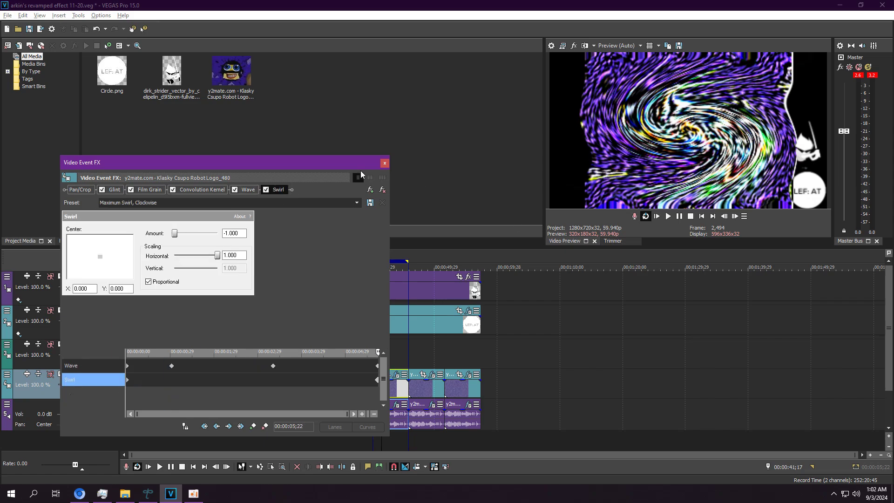
left_click(385, 163)
Step: Open the eighth clip's audio effects and review the Chorus and Ceres settings and presets
left_click(398, 416)
left_click(396, 403)
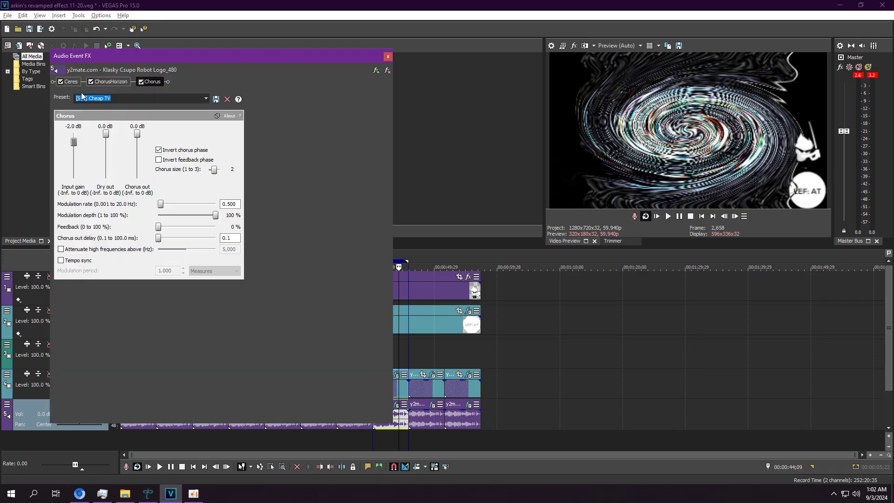
left_click(71, 82)
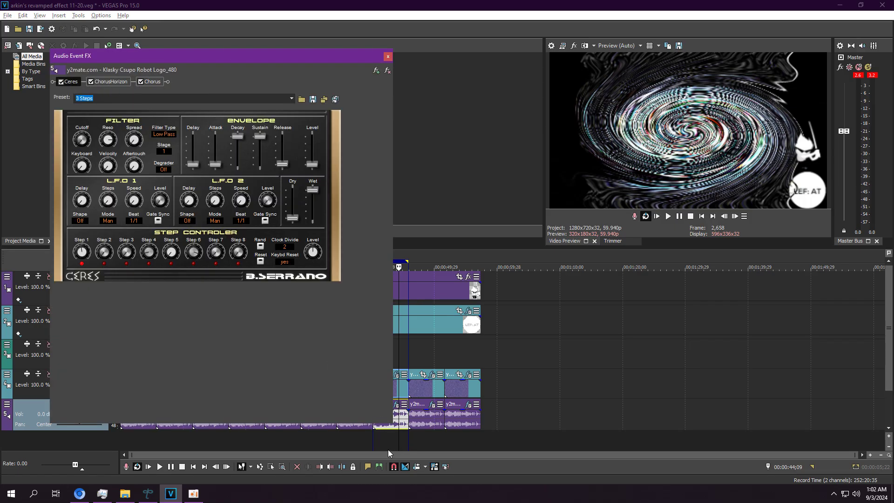
Step: Play the eighth clip from its start with Chorus, ChorusHorizon and Ceres bypassed in different combinations for comparison
left_click(389, 452)
left_click(668, 217)
left_click(92, 82)
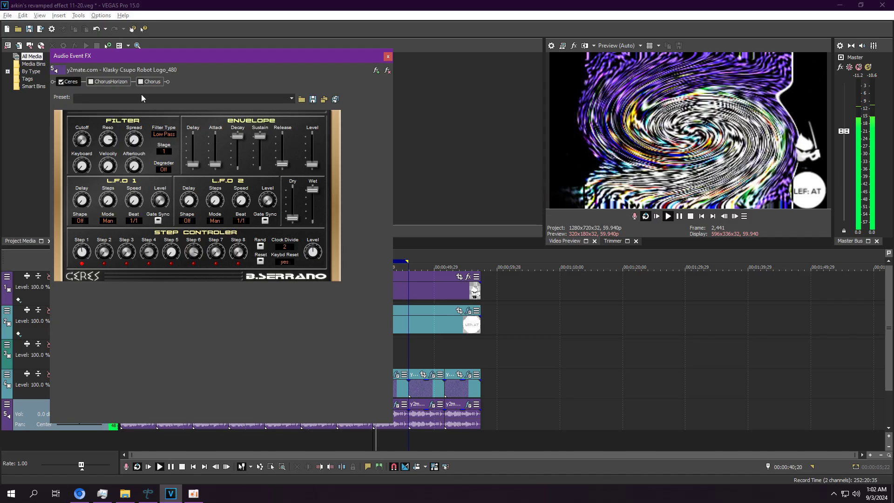
left_click(92, 82)
left_click(91, 82)
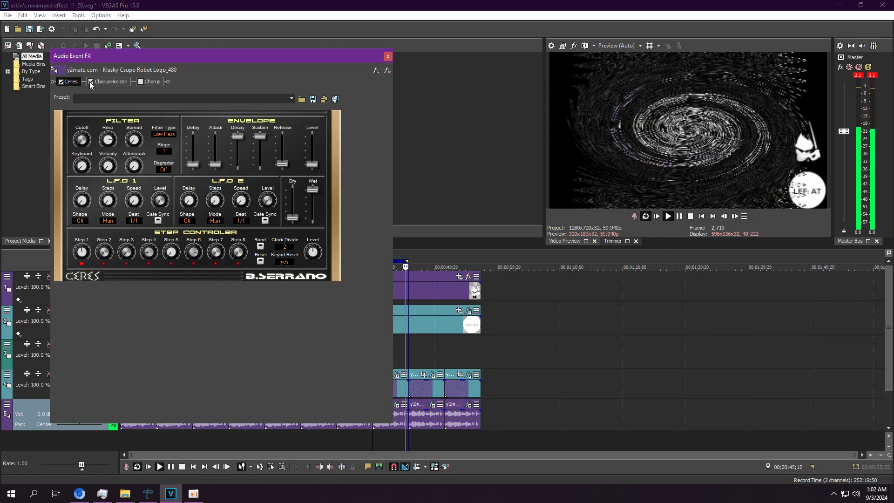
left_click(61, 83)
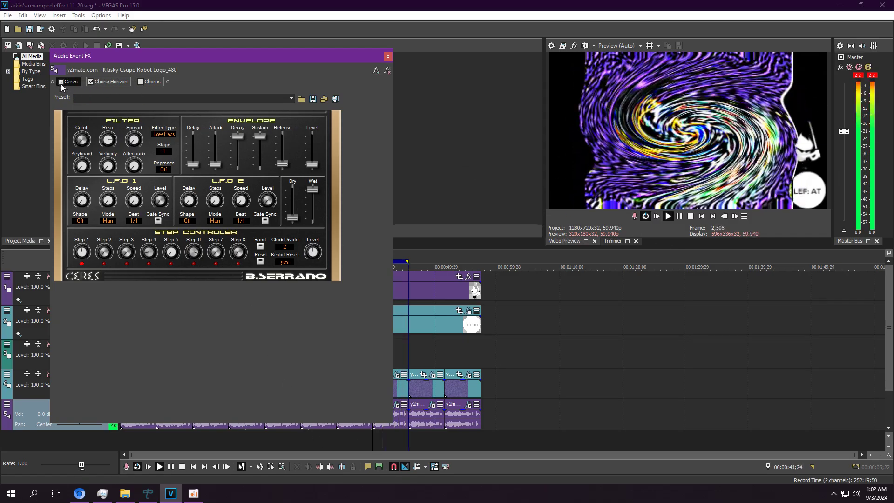
Step: Review the ChorusHorizon and Chorus settings with all three audio effects re-enabled, and close the eighth clip's audio effects
left_click(116, 81)
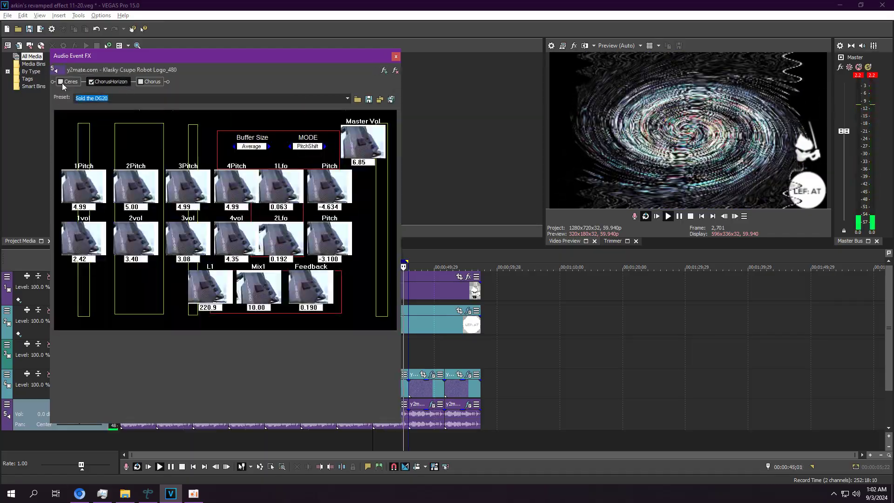
left_click(142, 82)
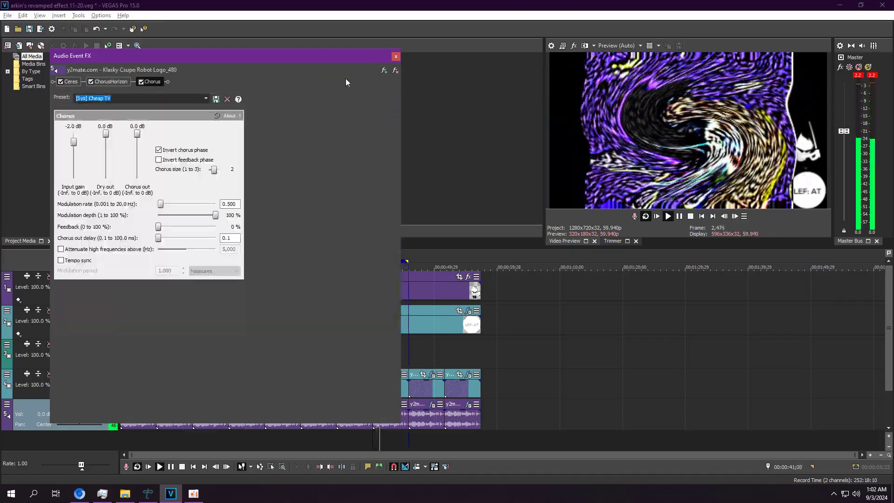
left_click(396, 57)
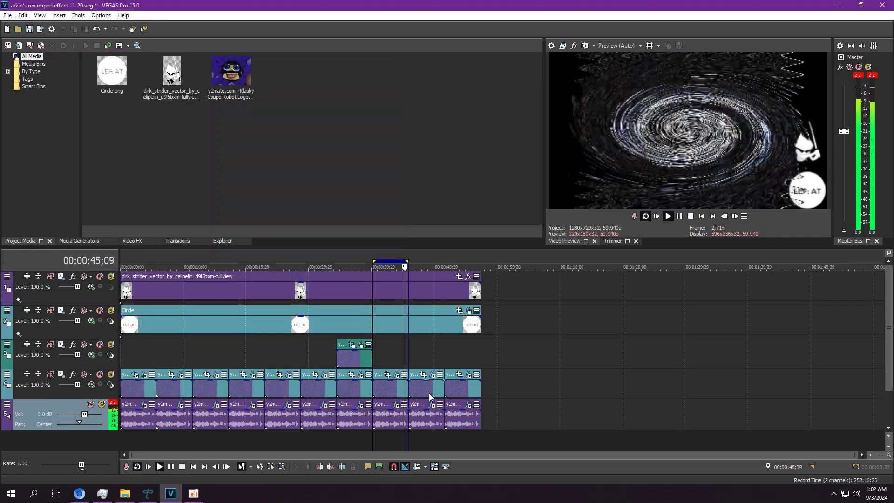
Step: Loop the ninth clip and move the last S_DistortRGB keyframe to the clip's end at 00:00:05;22
key("space")
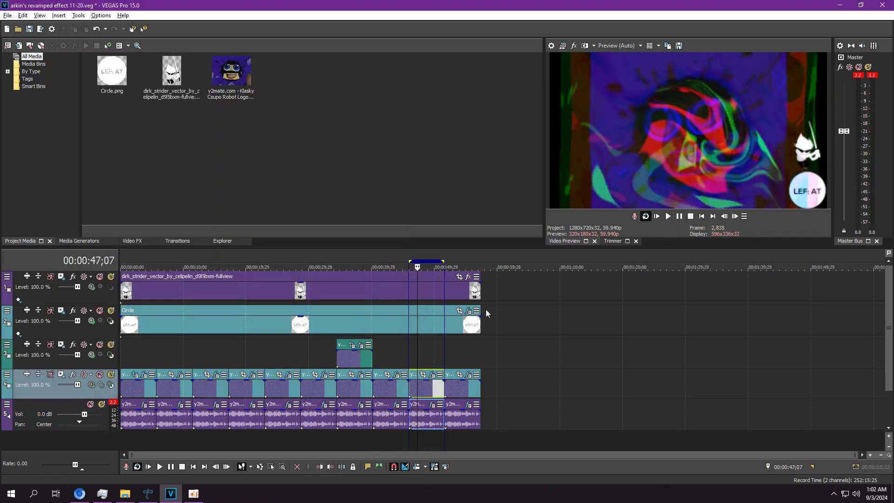
left_click(432, 375)
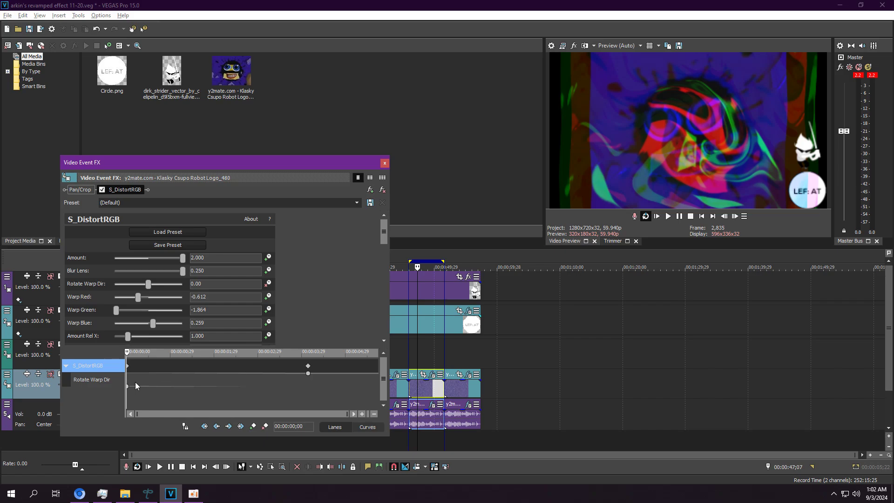
left_click_drag(307, 366, 376, 366)
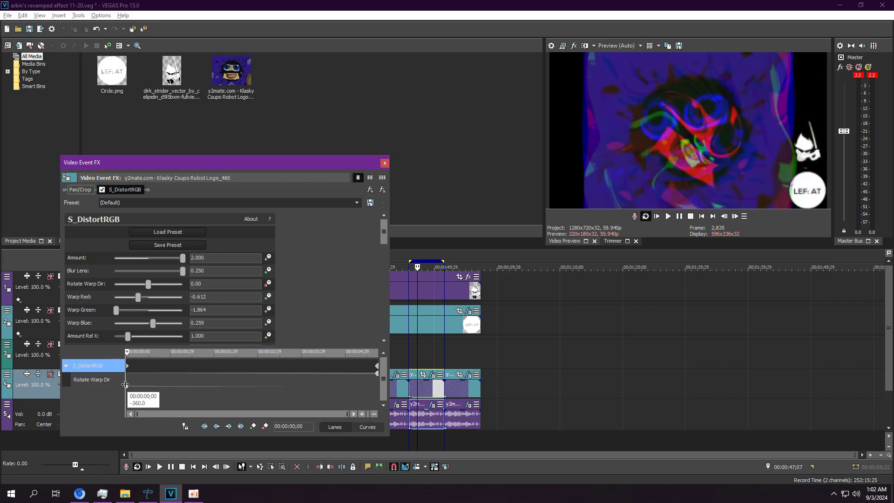
left_click_drag(125, 384, 377, 386)
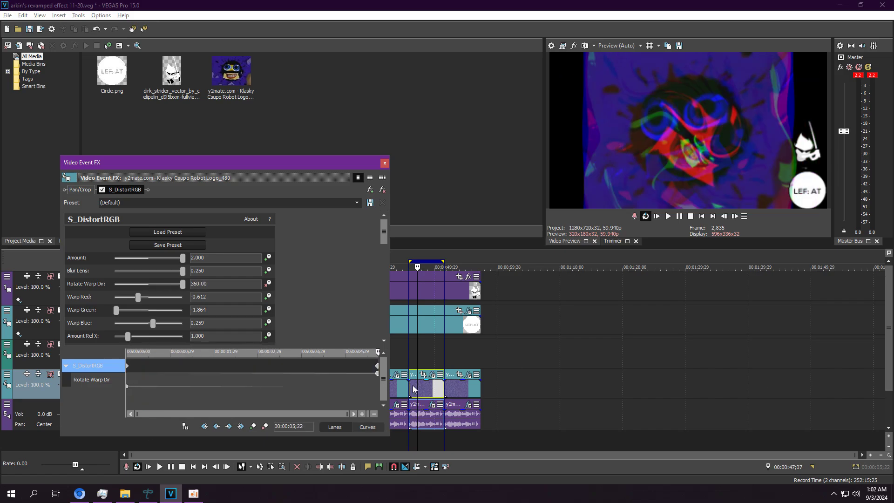
Step: Play the ninth clip from its start, review the remaining S_DistortRGB parameters and close its video effects
left_click(412, 448)
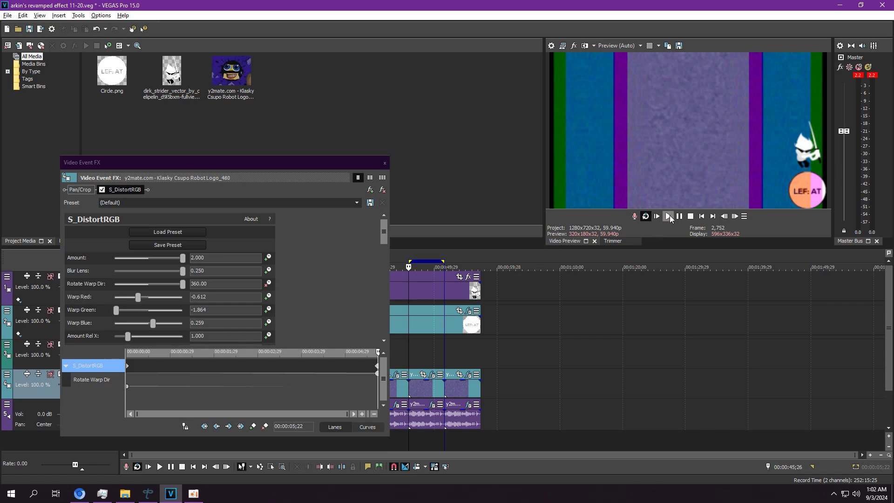
key("space")
left_click_drag(385, 223, 384, 275)
left_click(384, 163)
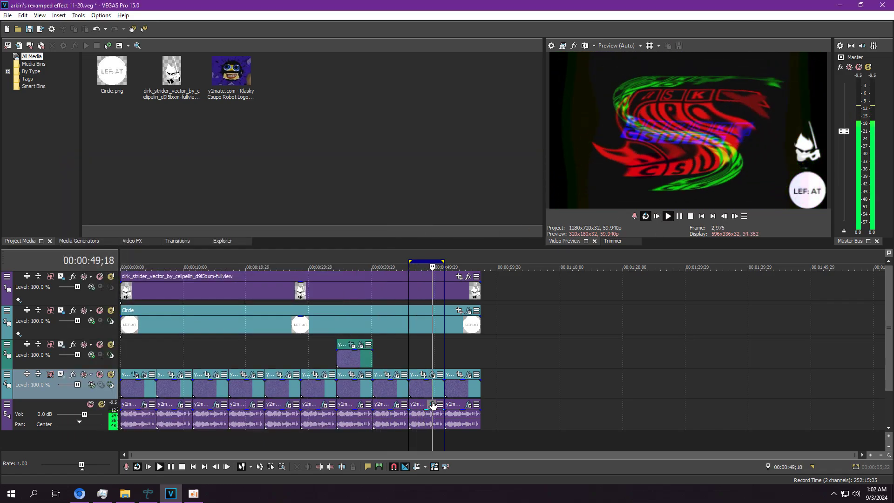
Step: Review the ninth clip's freq show audio effect and its preset, and close its audio effects
left_click(432, 404)
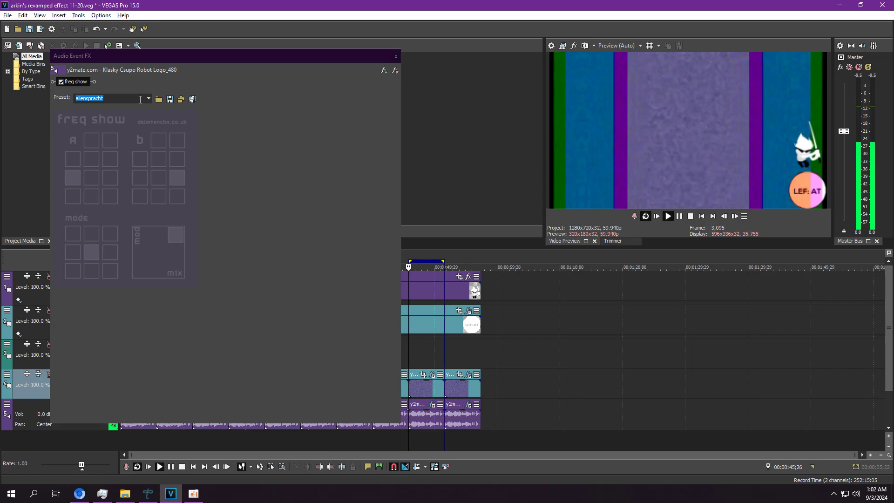
left_click(147, 99)
left_click(143, 108)
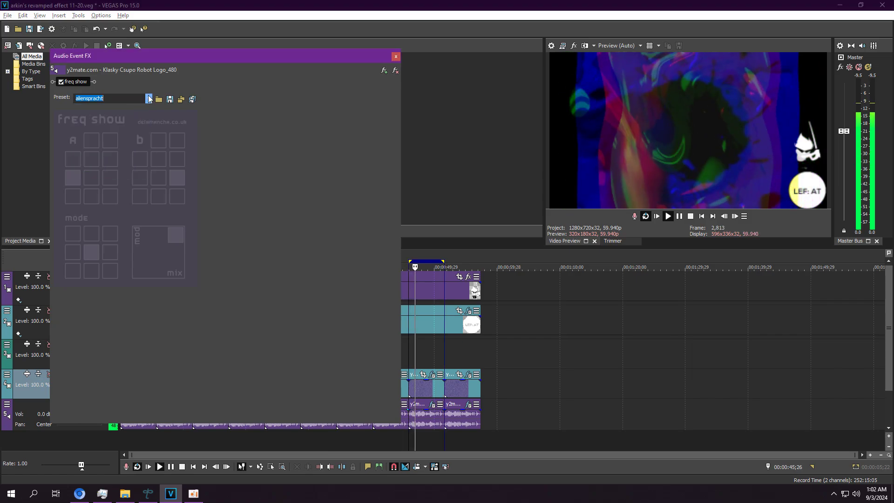
left_click(395, 56)
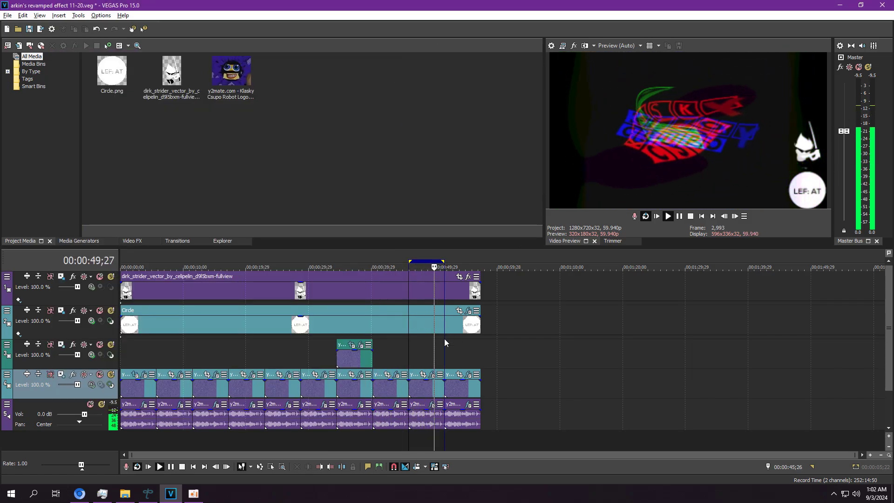
Step: Loop the tenth clip, review its 4orm-VST-R audio effect with its preset, and widen the Audio Event FX window
double_click(454, 390)
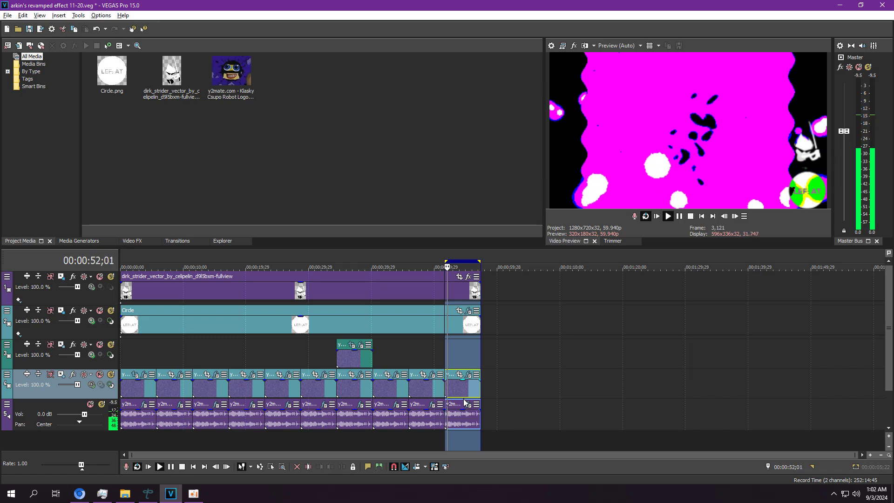
key("Return")
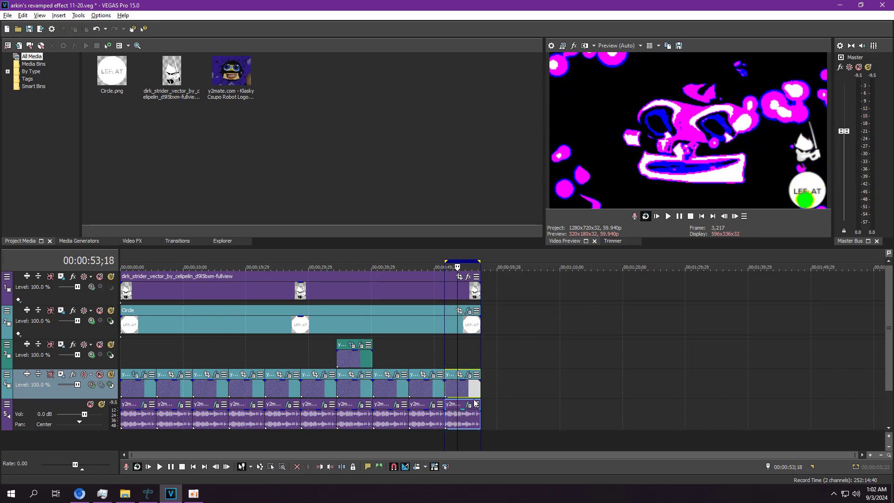
left_click(468, 404)
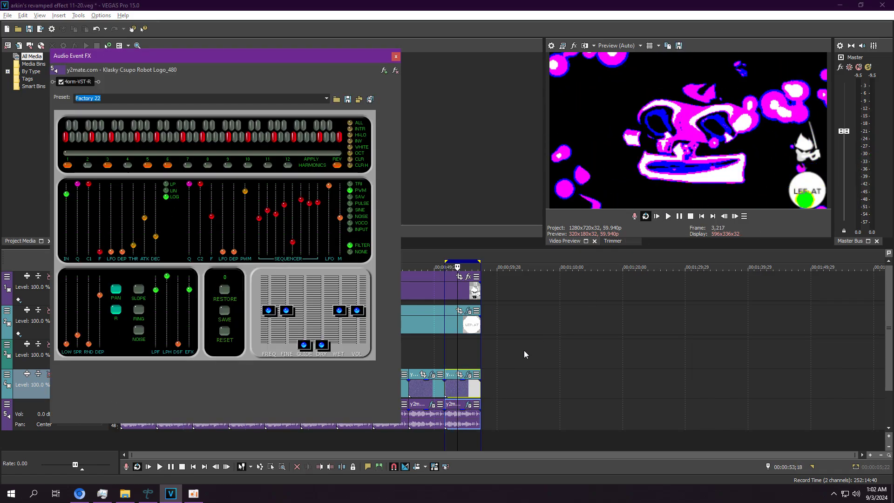
left_click(468, 374)
left_click(154, 189)
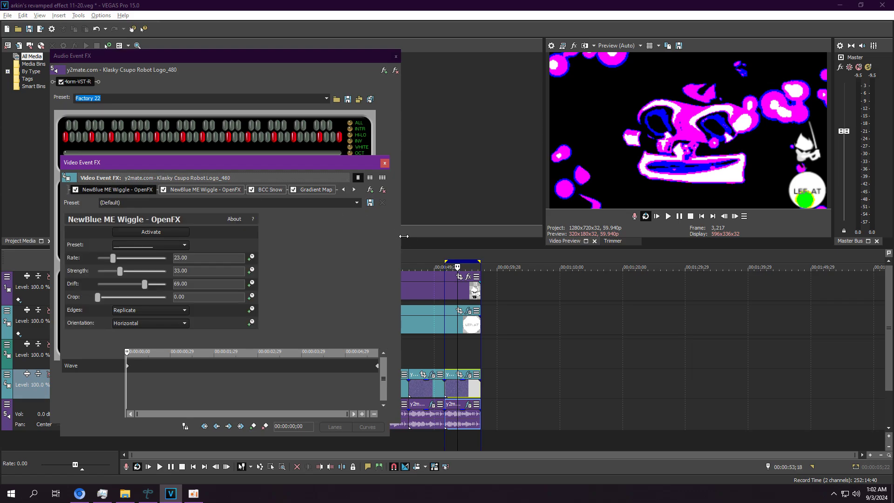
left_click_drag(402, 238, 442, 238)
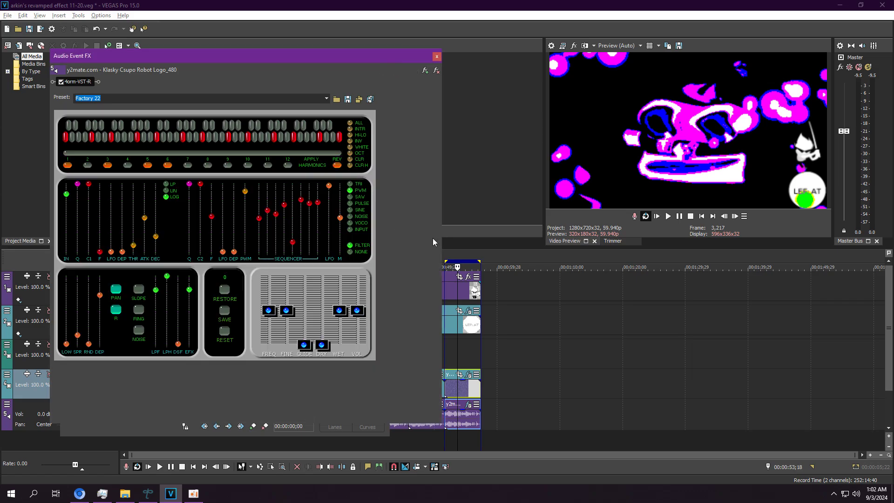
Step: Open the tenth clip's video effects in a wider window and examine the Wave settings at its first and last keyframes
left_click(468, 375)
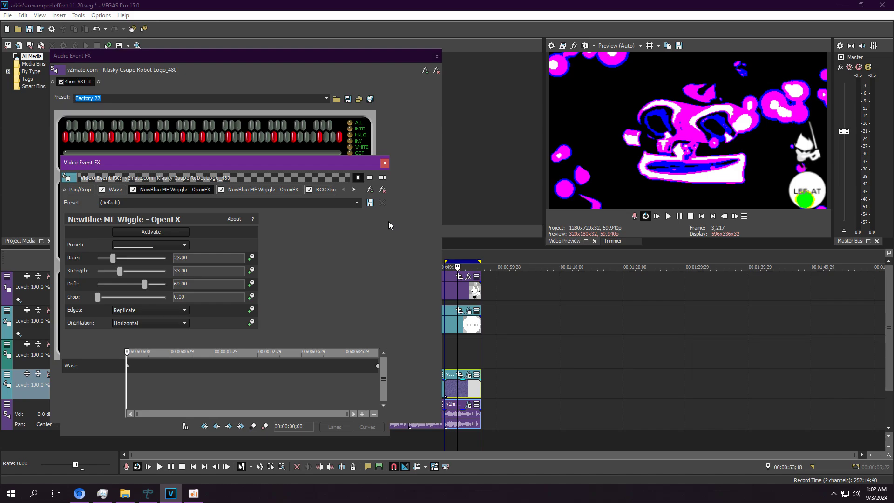
left_click_drag(388, 222, 426, 221)
left_click(157, 190)
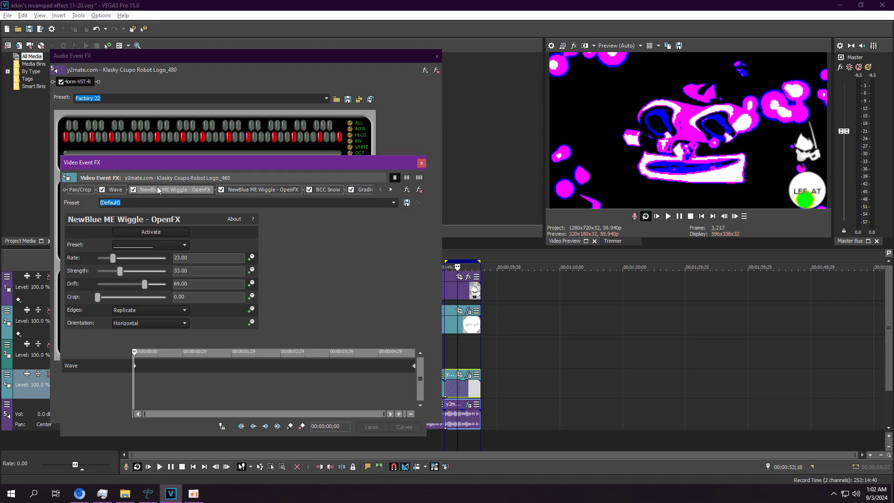
left_click(122, 189)
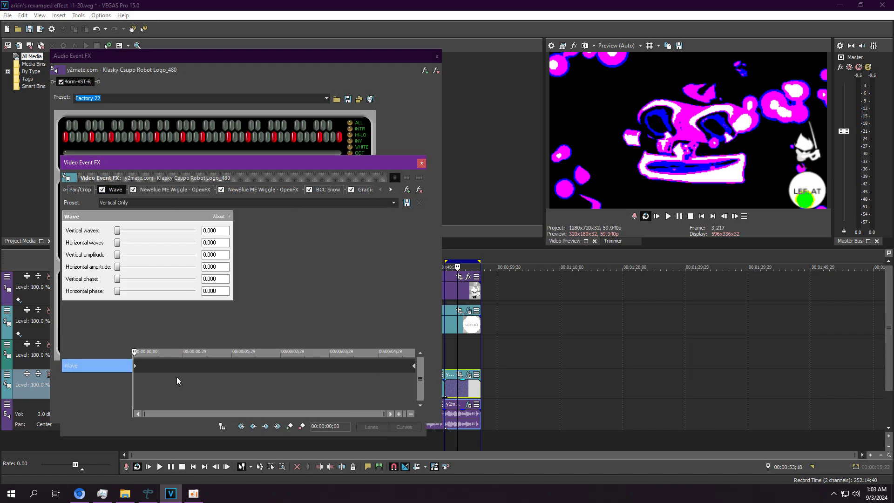
left_click_drag(176, 379, 451, 373)
left_click(466, 440)
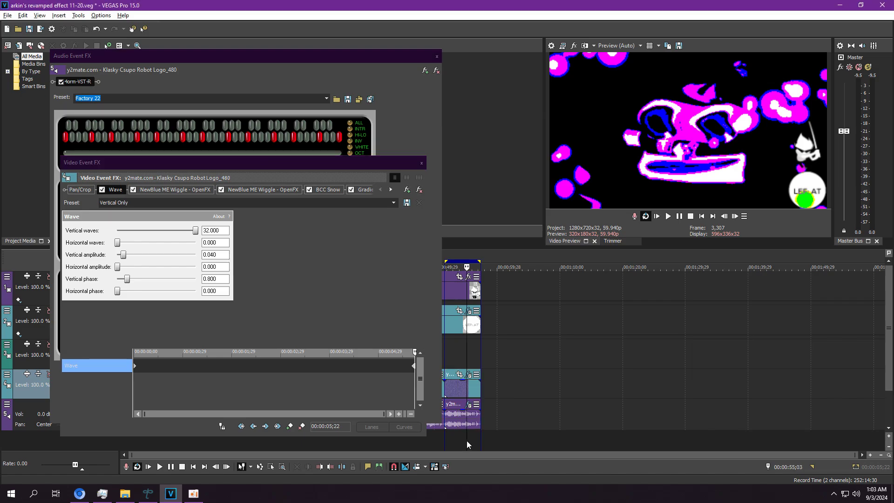
Step: Review the tenth clip's two NewBlue ME Wiggle effects and its BCC Snow parameters, enlarging the effects window to show more settings
left_click(169, 190)
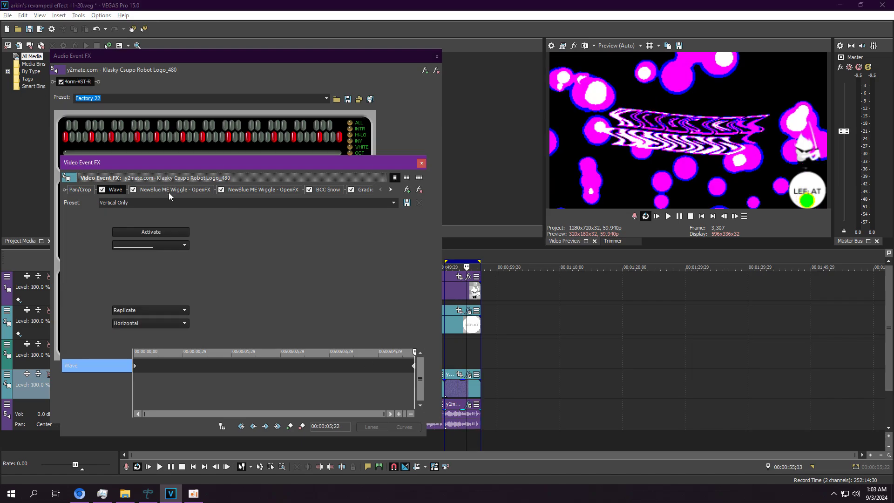
left_click(275, 192)
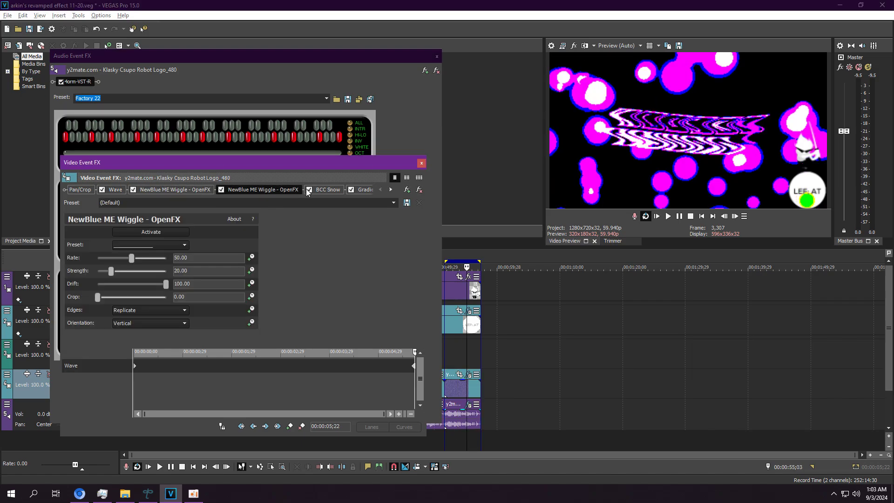
left_click(337, 188)
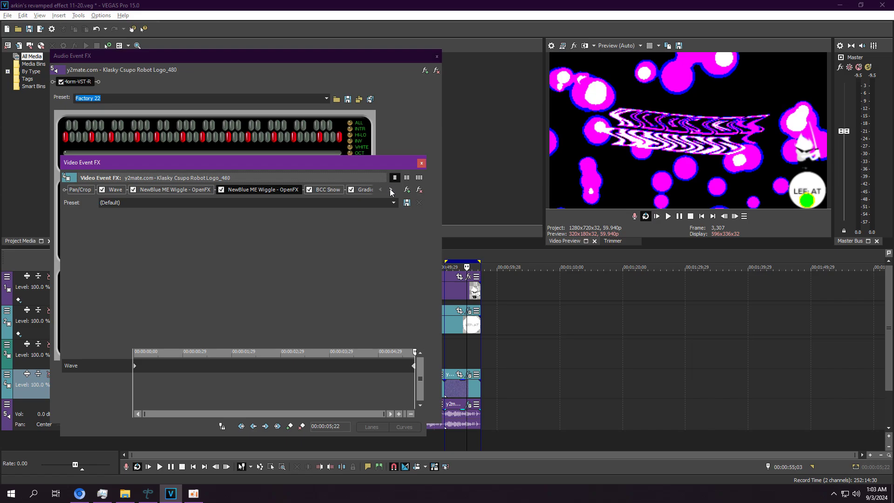
left_click(389, 190)
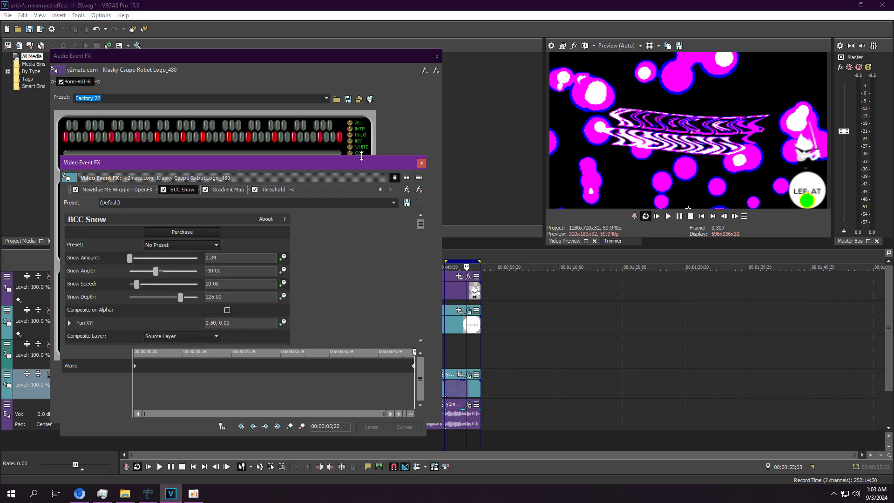
left_click_drag(360, 158, 362, 3)
left_click_drag(423, 90, 440, 397)
Step: Examine the tenth clip's Gradient Map colour stops and its Threshold setting, and close its video effects
left_click(224, 35)
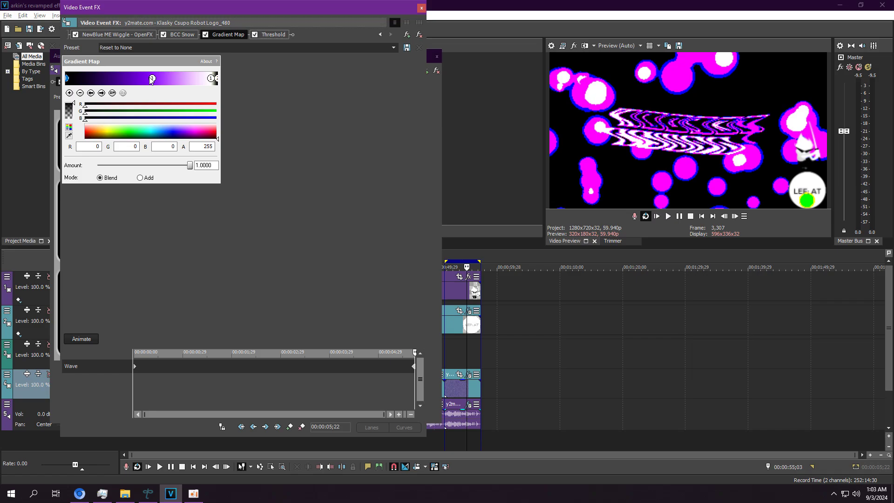
left_click(152, 79)
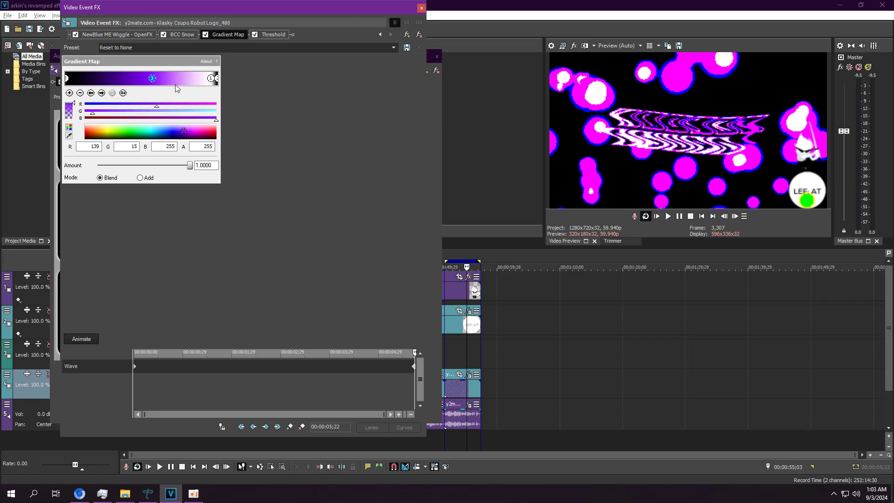
left_click(210, 78)
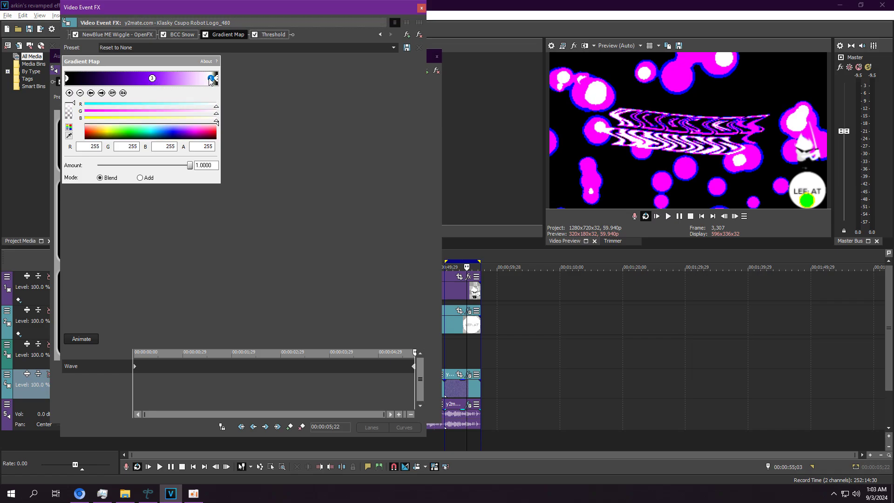
left_click(101, 92)
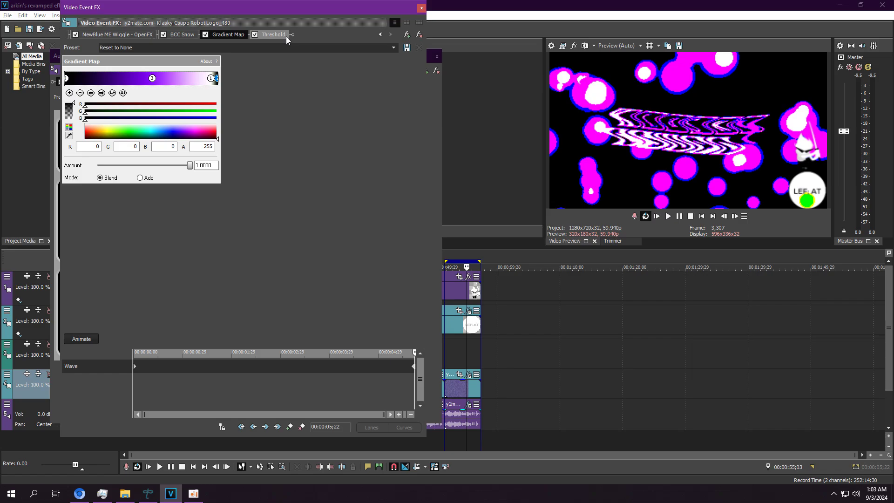
left_click(286, 37)
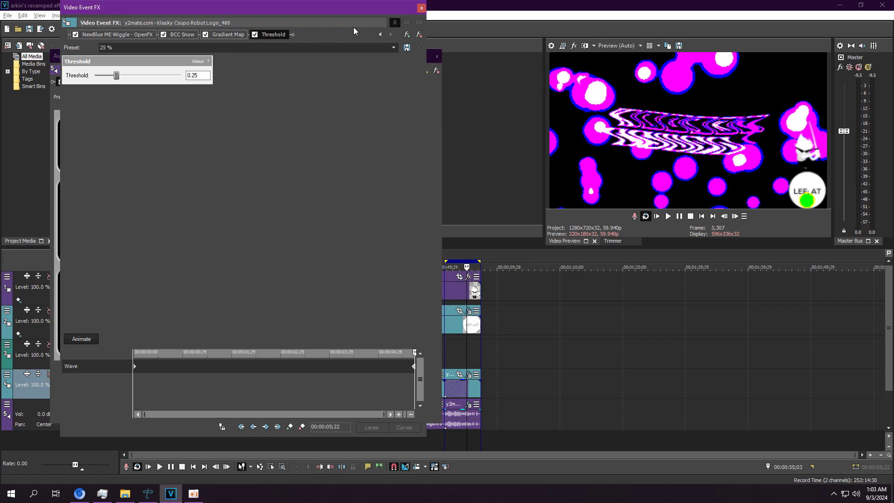
left_click(421, 8)
Step: Play the tenth clip in a loop while reviewing its 4orm-VST-R audio effect controls
key("space")
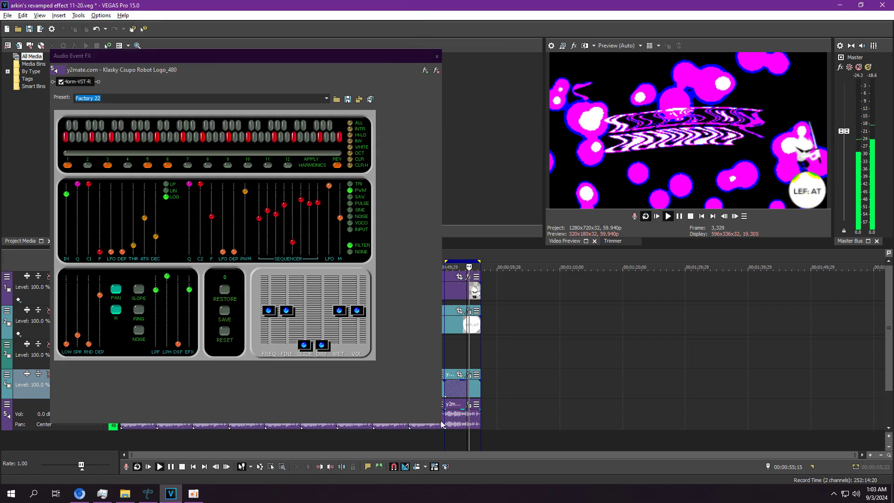
left_click(130, 284)
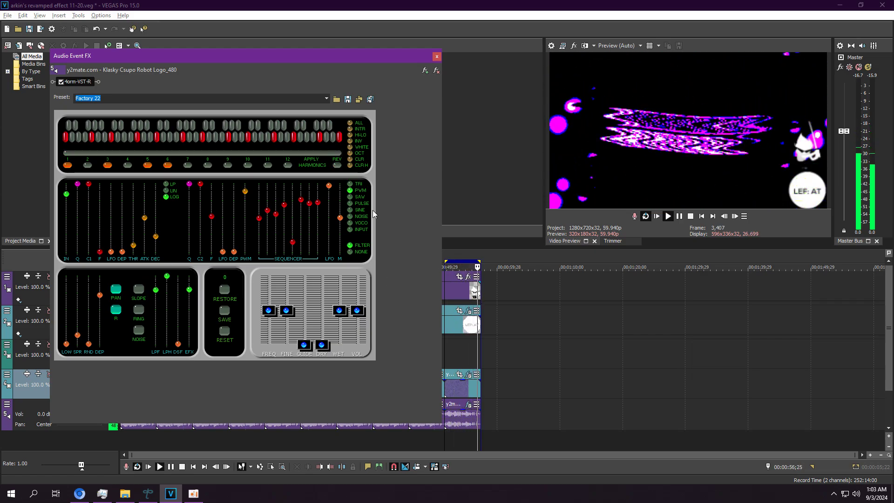
left_click(334, 163)
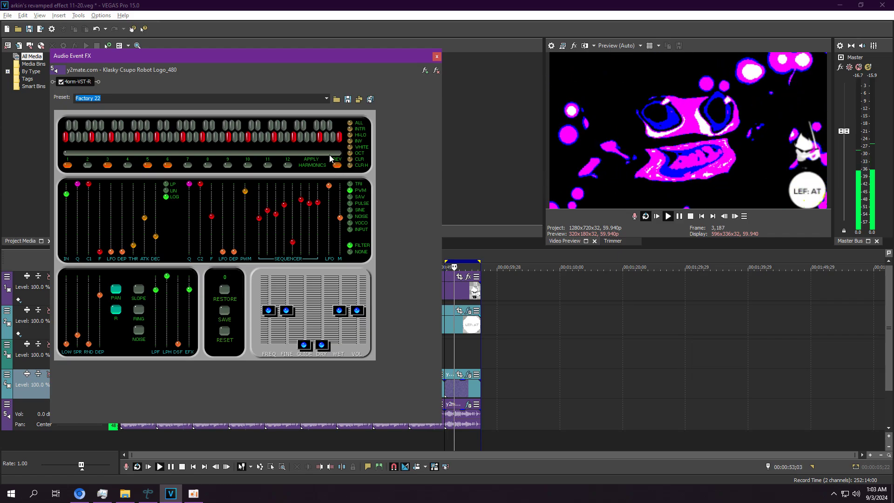